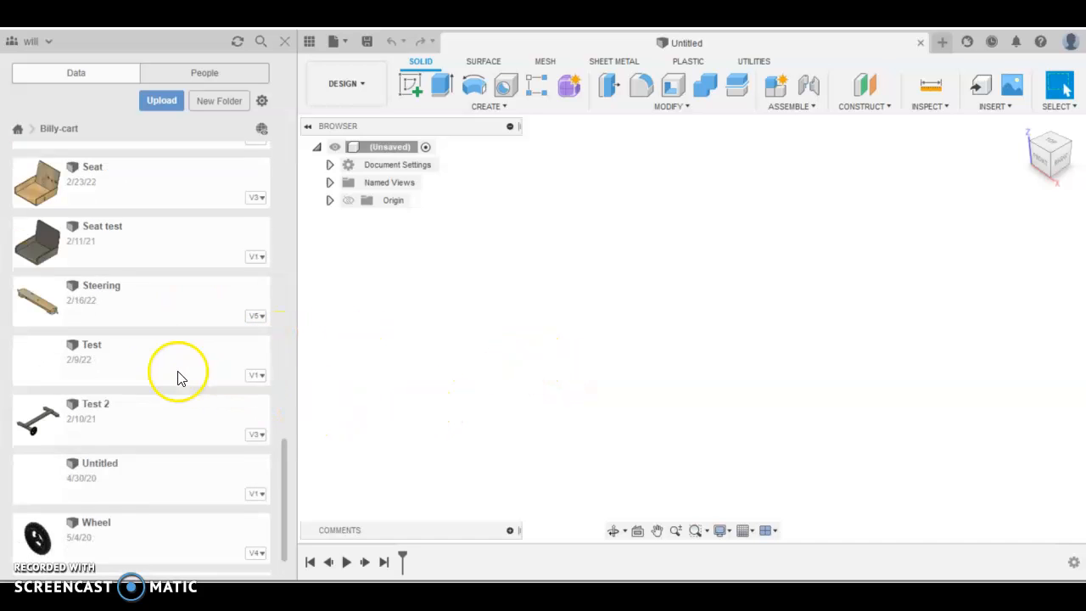
scroll(178, 373, "up", 3)
scroll(148, 370, "up", 3)
scroll(149, 371, "up", 1)
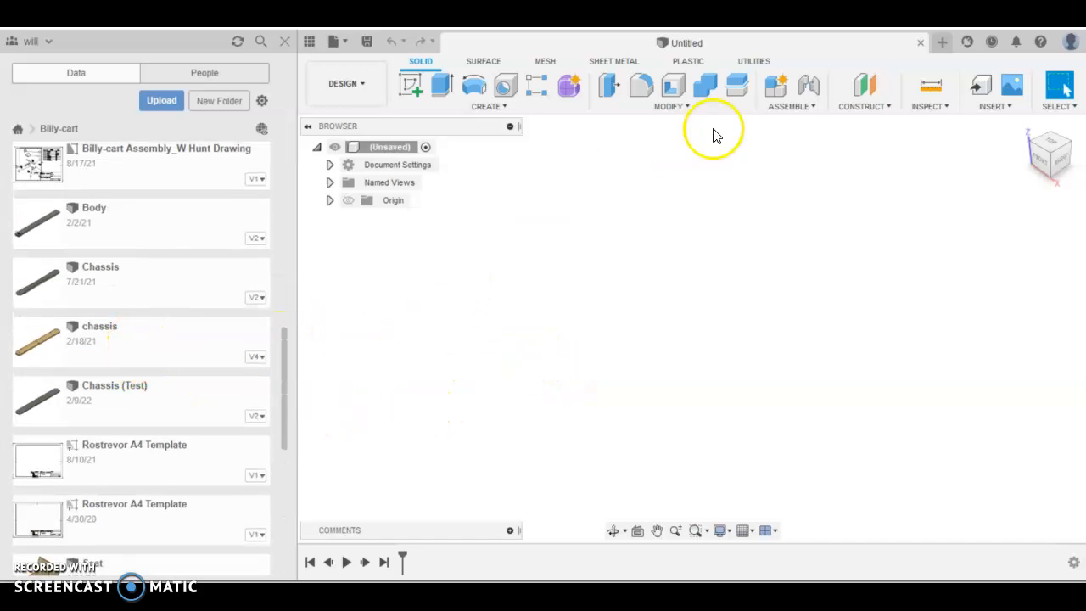
Step: Try inserting the chassis design, which prompts that the untitled design must be saved first
left_click(117, 346)
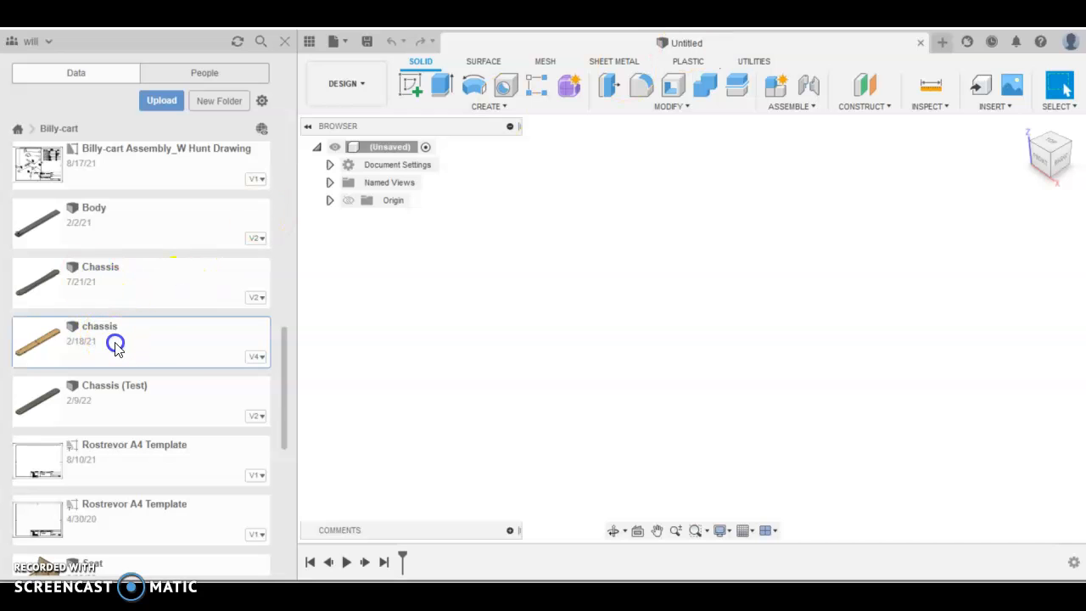
right_click(119, 346)
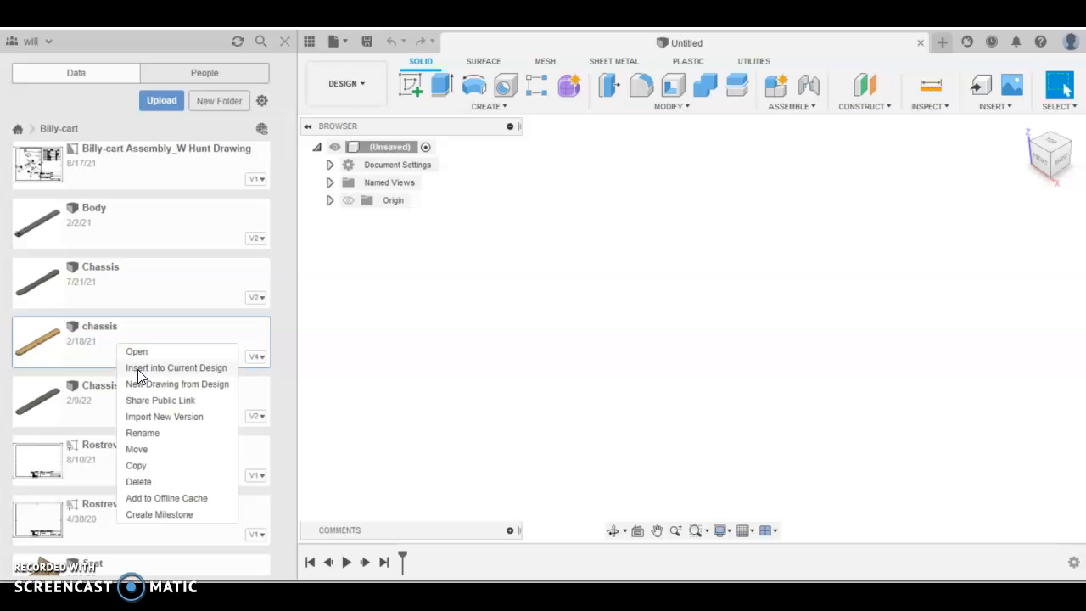
left_click(138, 370)
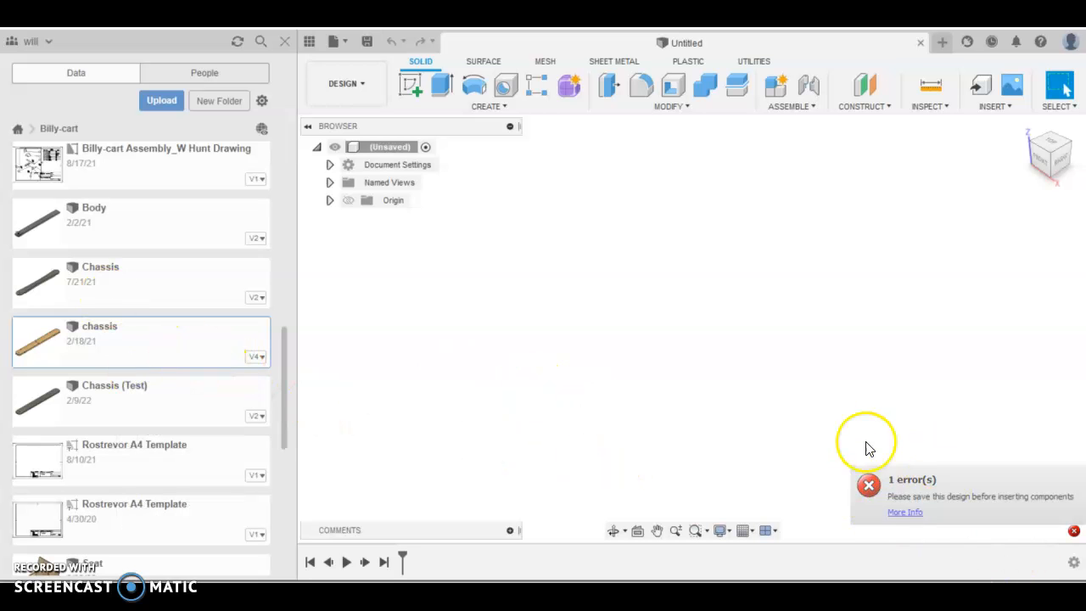
Step: Save the empty design as Assembly test in the Billy-cart project
left_click(365, 39)
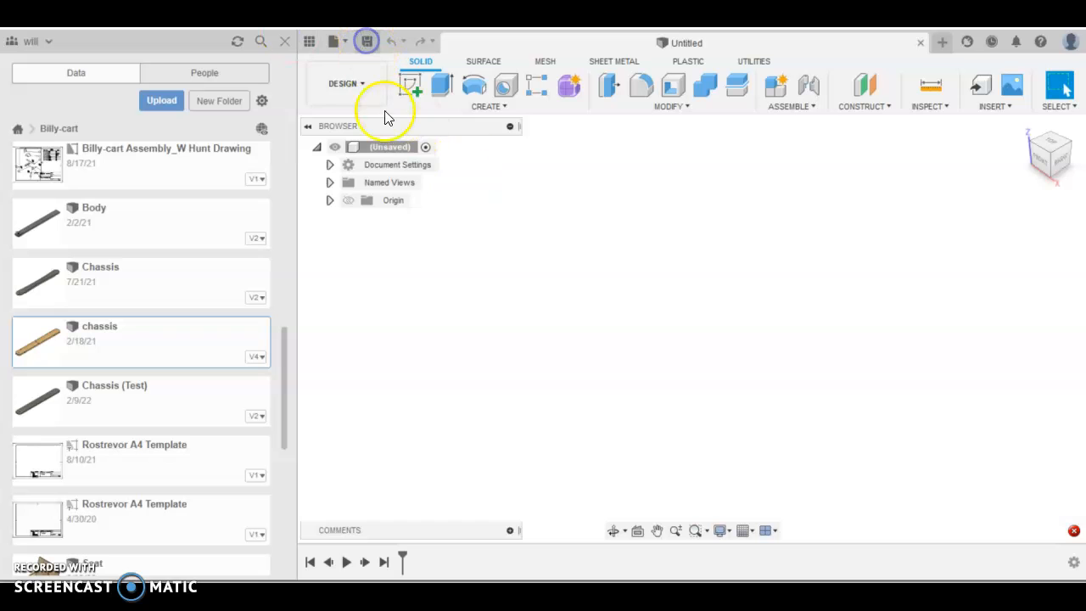
left_click(365, 40)
type("Assembly test")
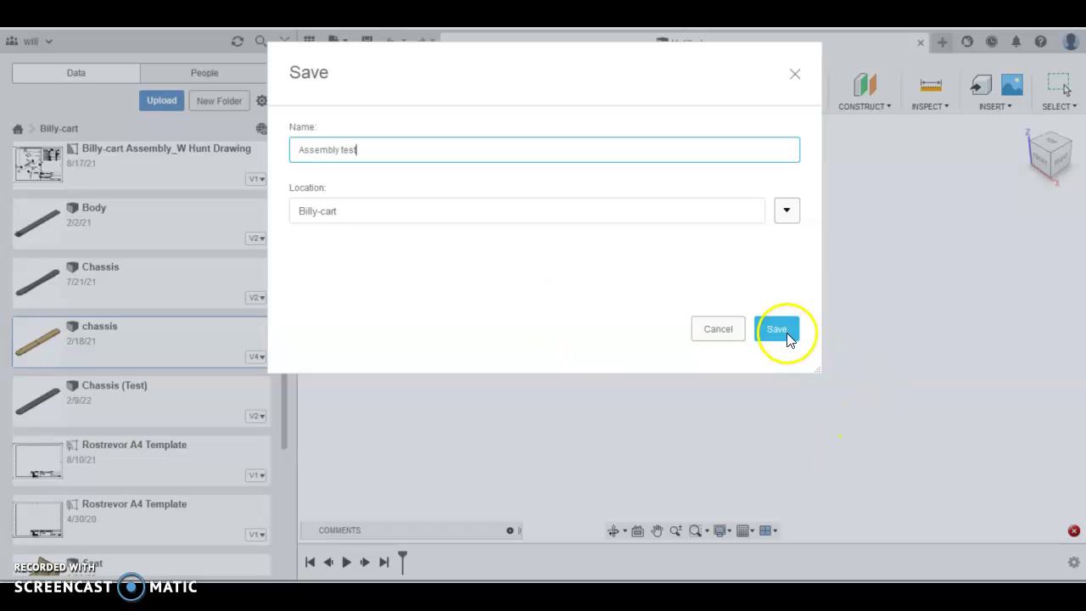
left_click(777, 329)
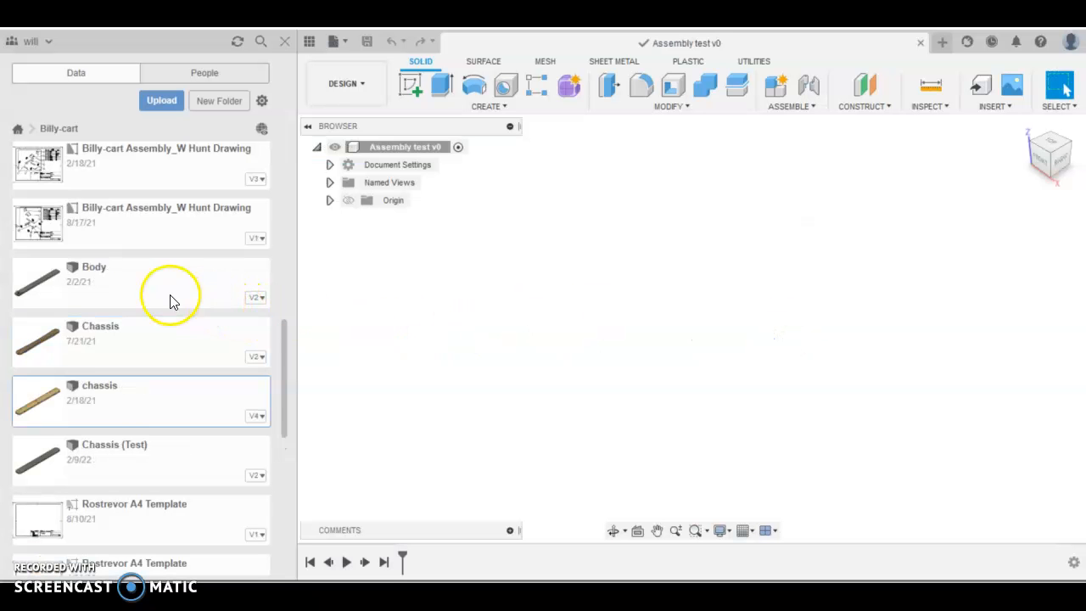
Step: Insert the chassis as a linked component and ground it so it cannot move
left_click_drag(104, 403, 620, 341)
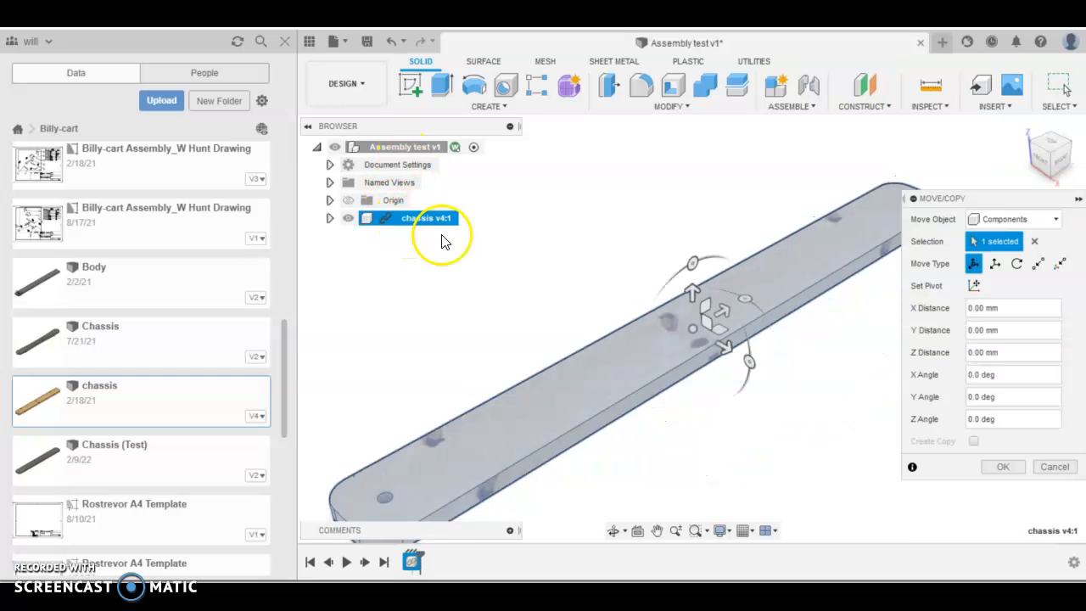
left_click(1001, 467)
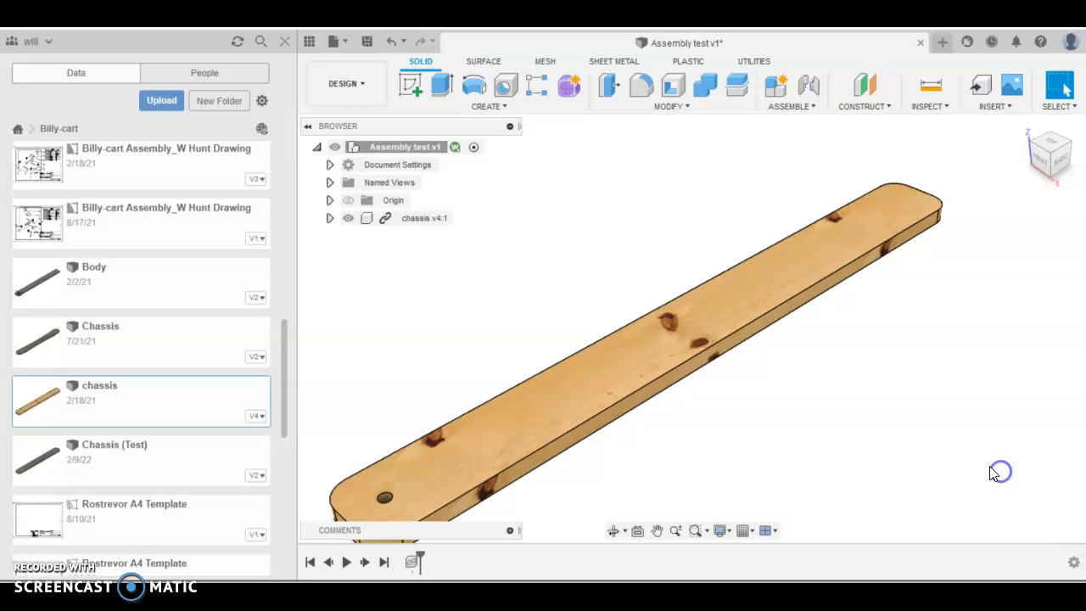
left_click(416, 218)
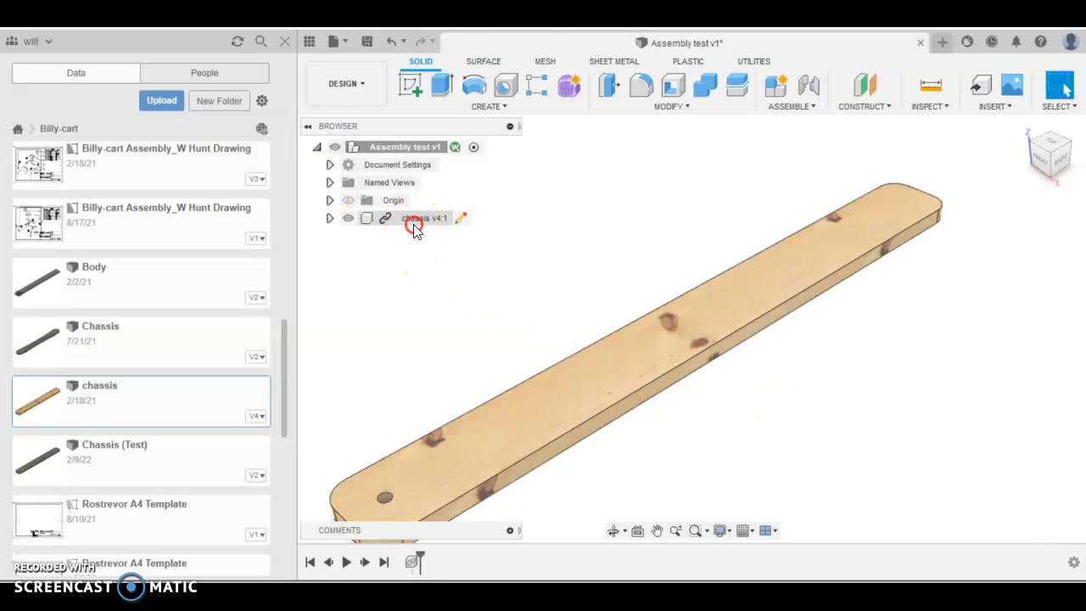
right_click(414, 222)
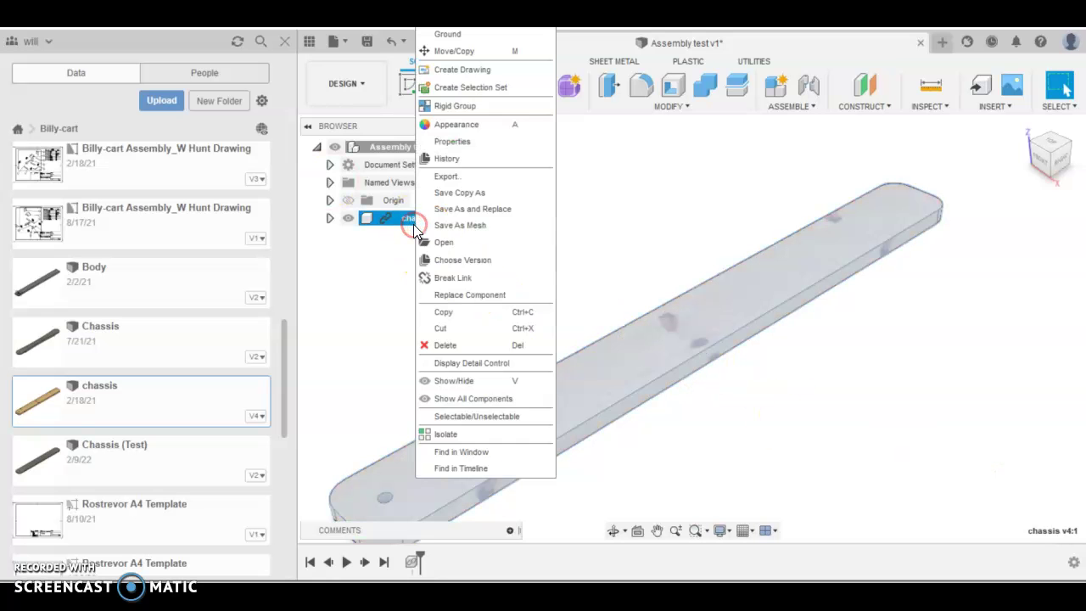
left_click(471, 41)
scroll(536, 368, "down", 3)
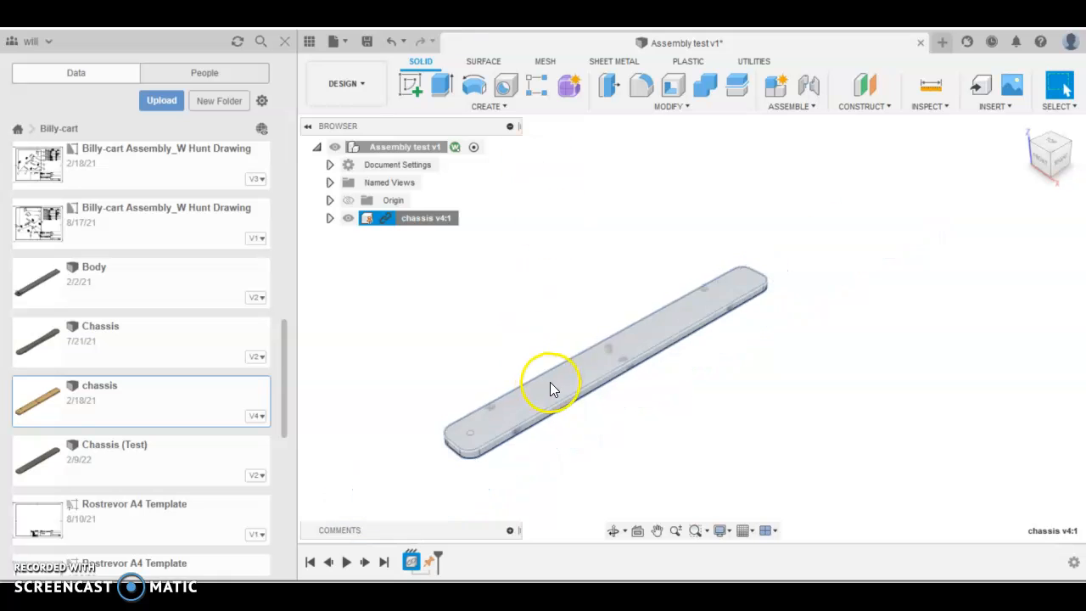
left_click(831, 330)
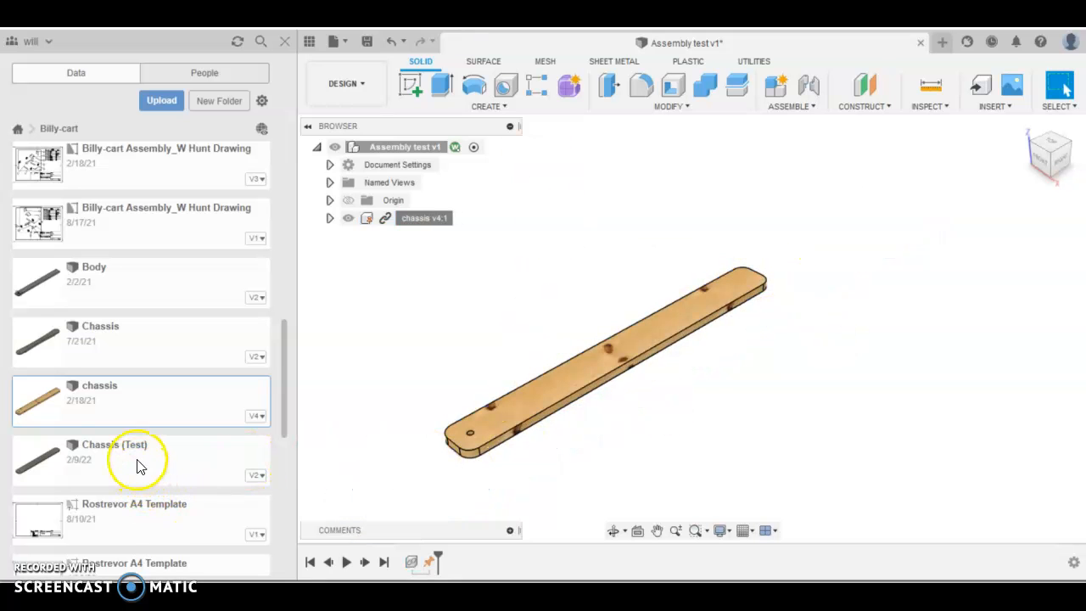
scroll(147, 352, "down", 3)
scroll(144, 356, "down", 3)
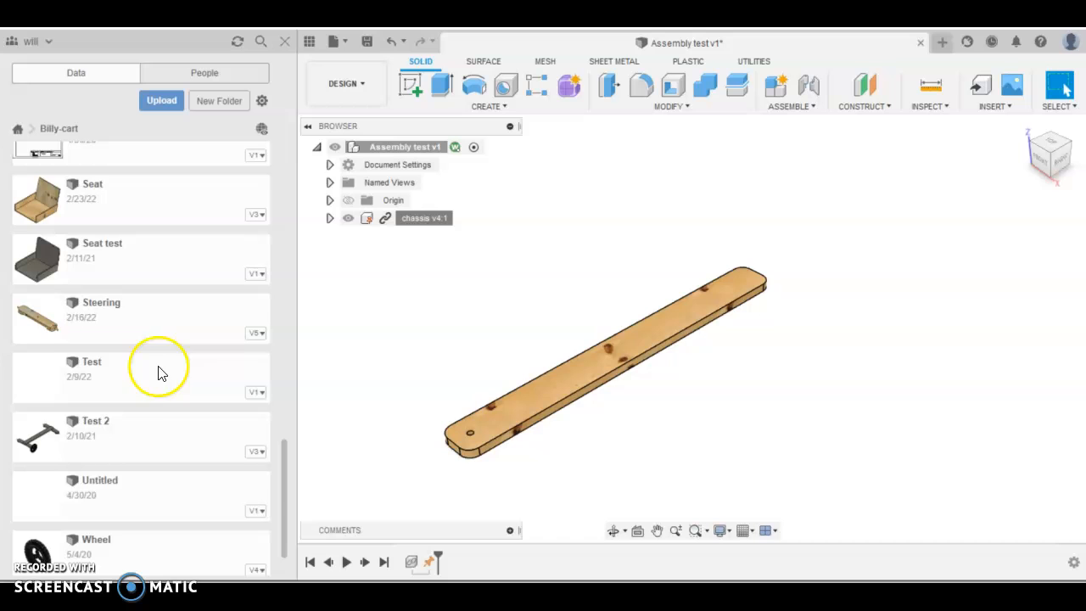
scroll(144, 356, "down", 2)
Step: Insert the Steering design into Assembly test as a linked component
left_click(95, 302)
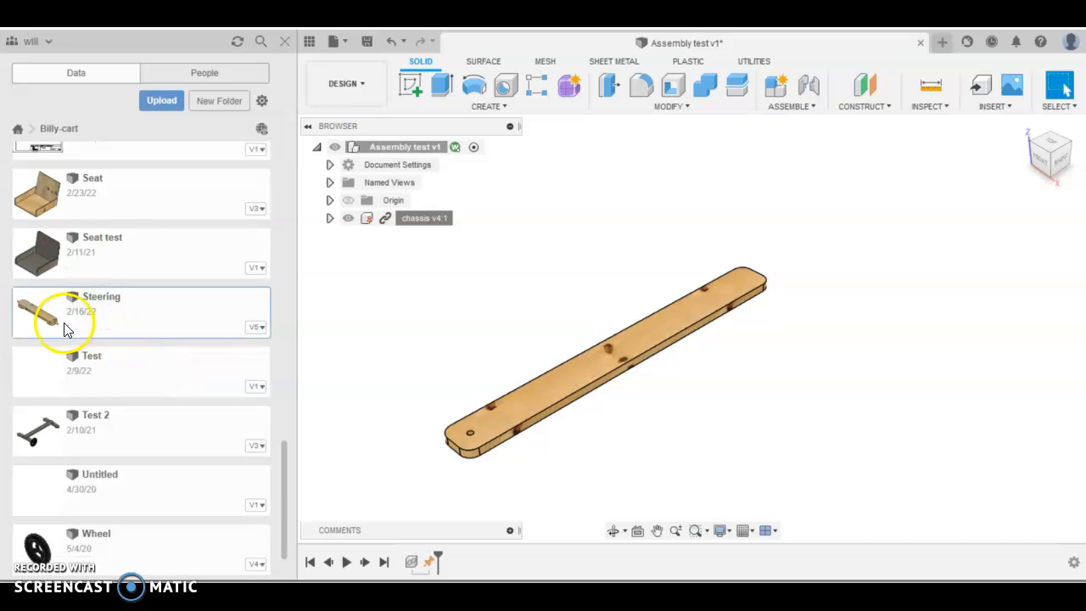
right_click(69, 327)
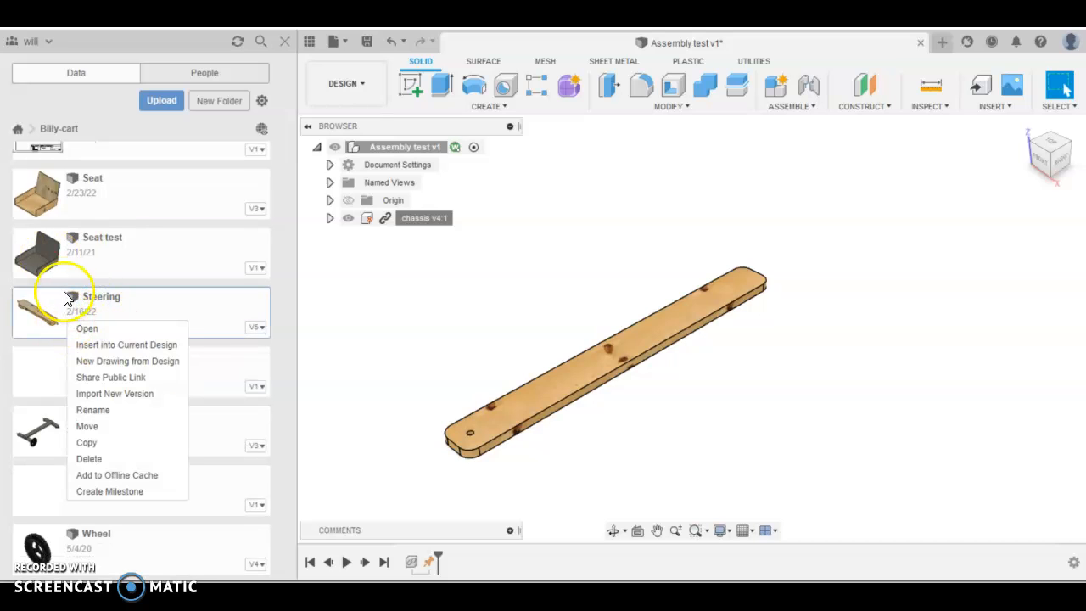
left_click(125, 344)
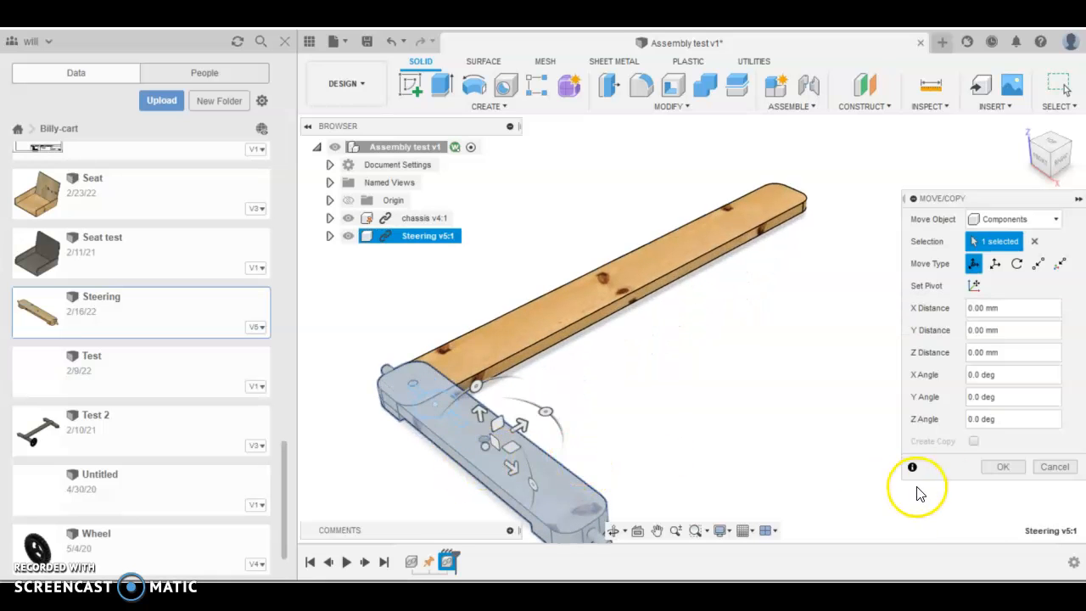
left_click(1001, 467)
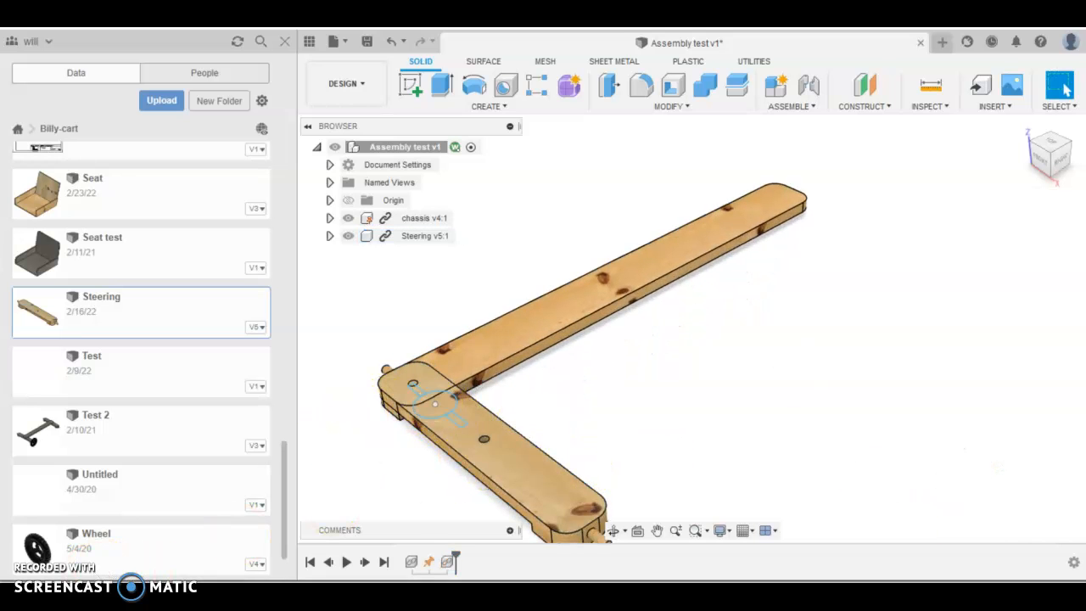
Step: Move the steering piece across the middle of the chassis to form a T
left_click(552, 497)
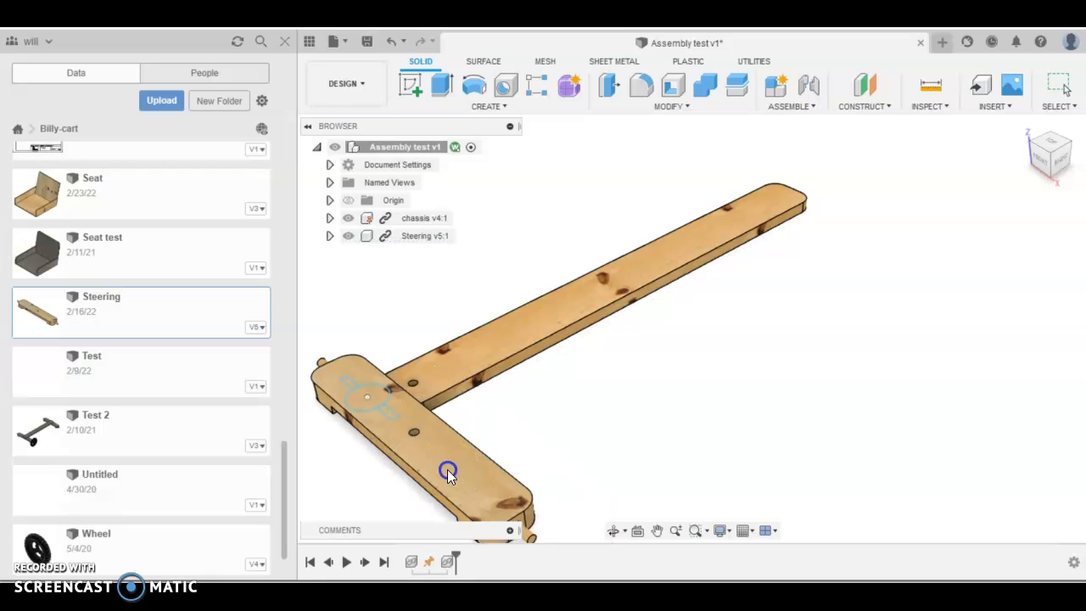
left_click_drag(523, 481, 593, 312)
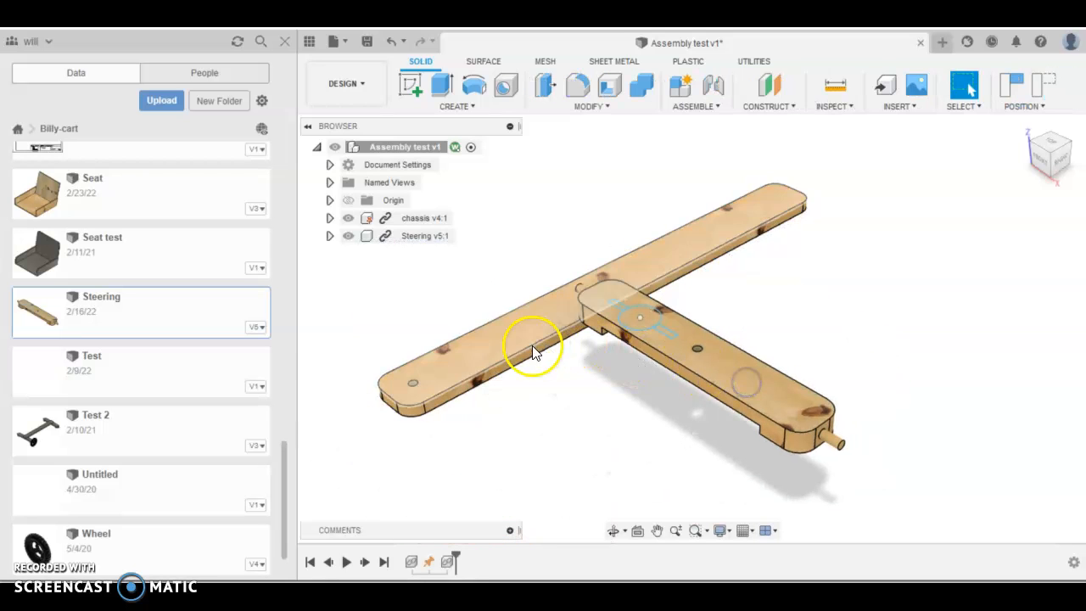
left_click(510, 336)
left_click(577, 405)
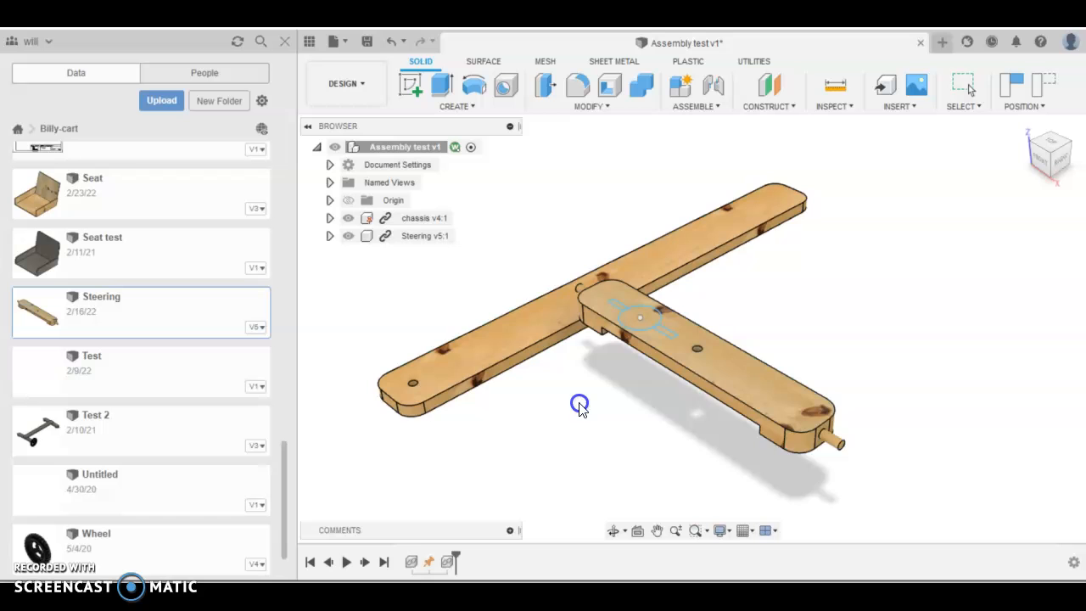
left_click(714, 346)
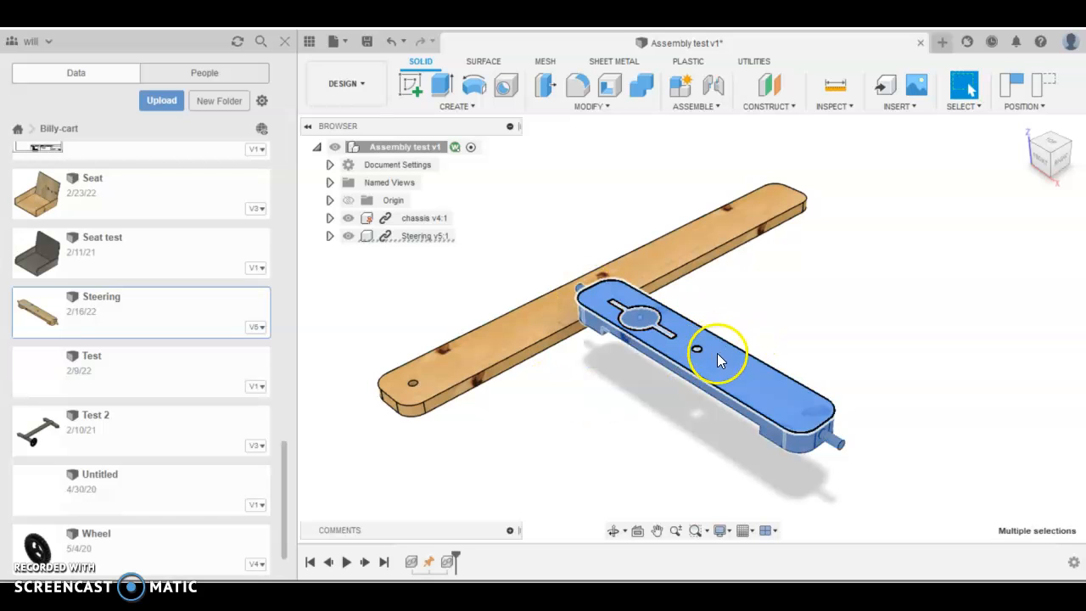
left_click(904, 288)
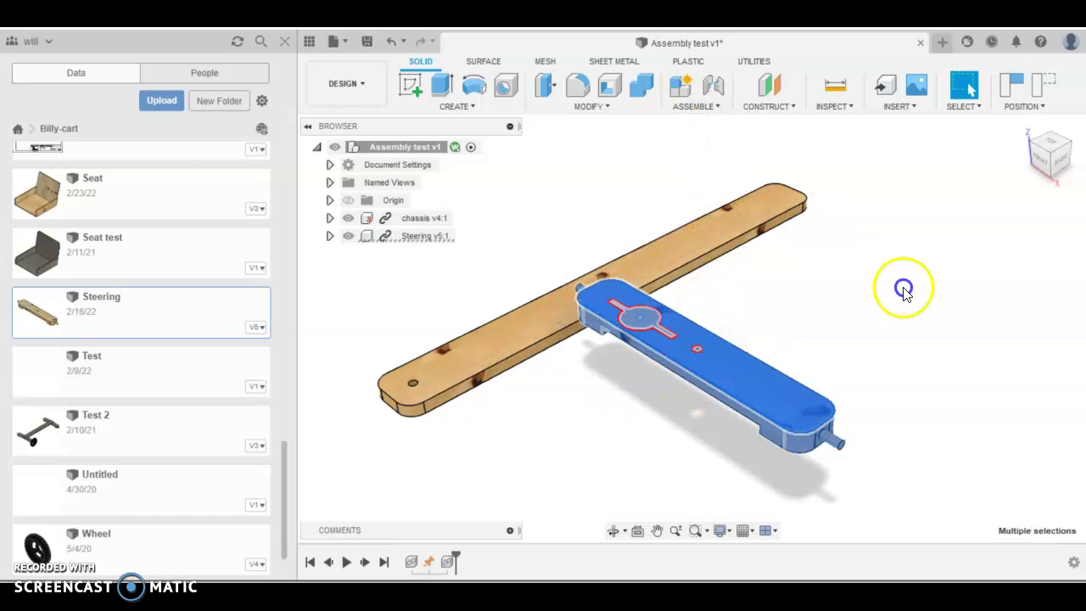
Step: Pick the steering pivot hole and the chassis end hole as the joint origins
left_click(720, 86)
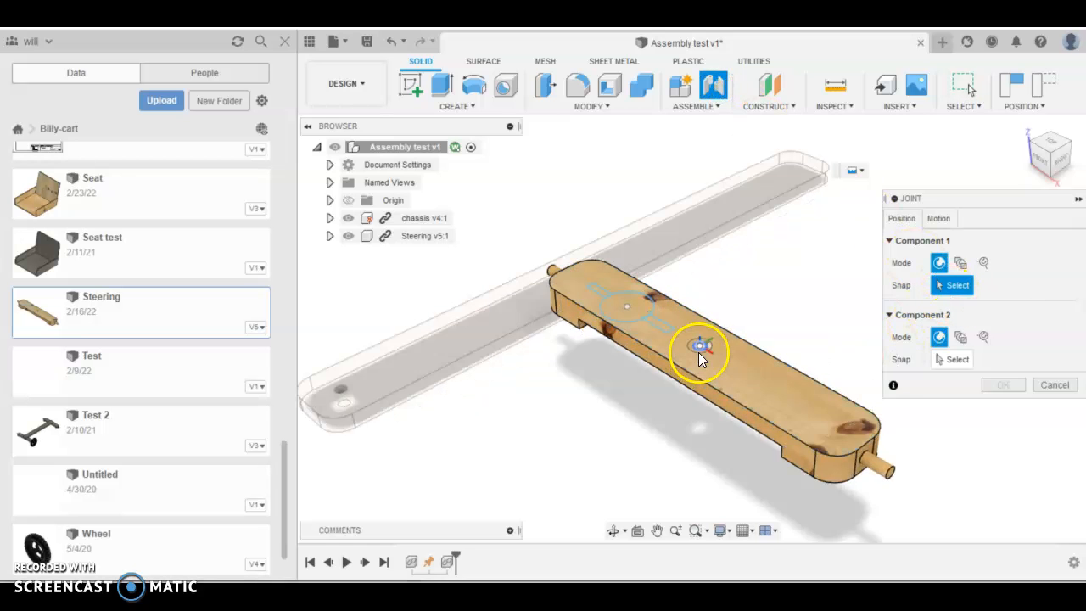
scroll(698, 352, "down", 8)
left_click(702, 330)
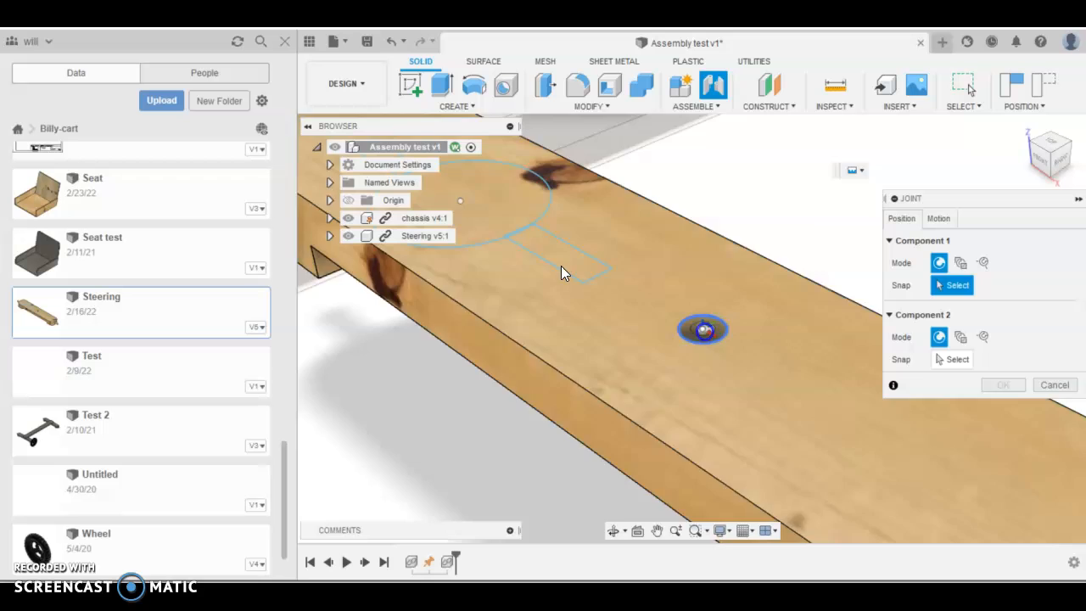
scroll(594, 397, "up", 8)
middle_click_drag(593, 397, 589, 303, "shift")
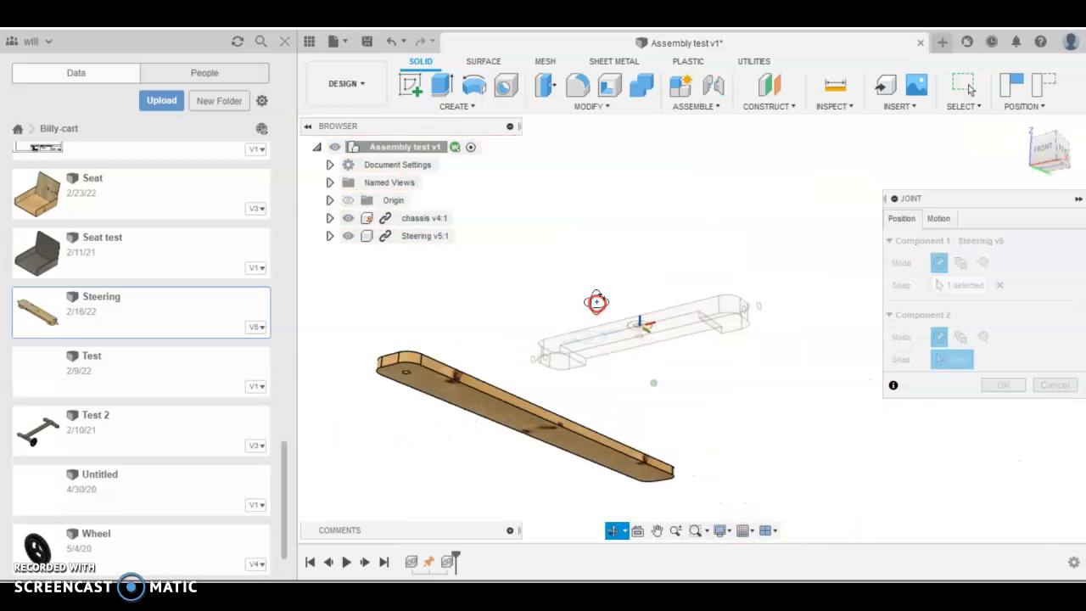
scroll(465, 370, "down", 5)
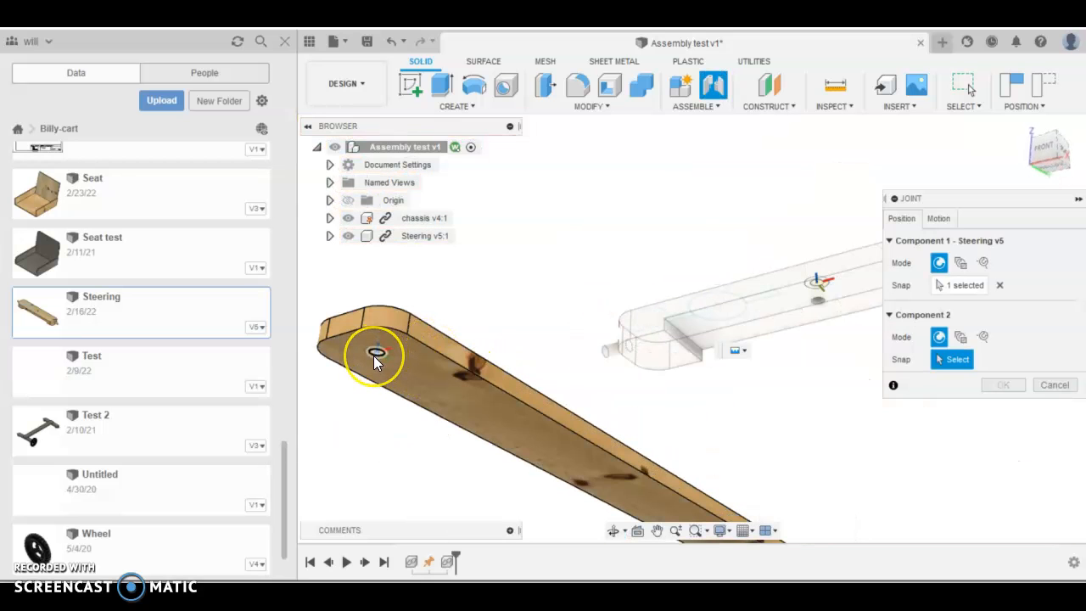
left_click(374, 355)
left_click(374, 355)
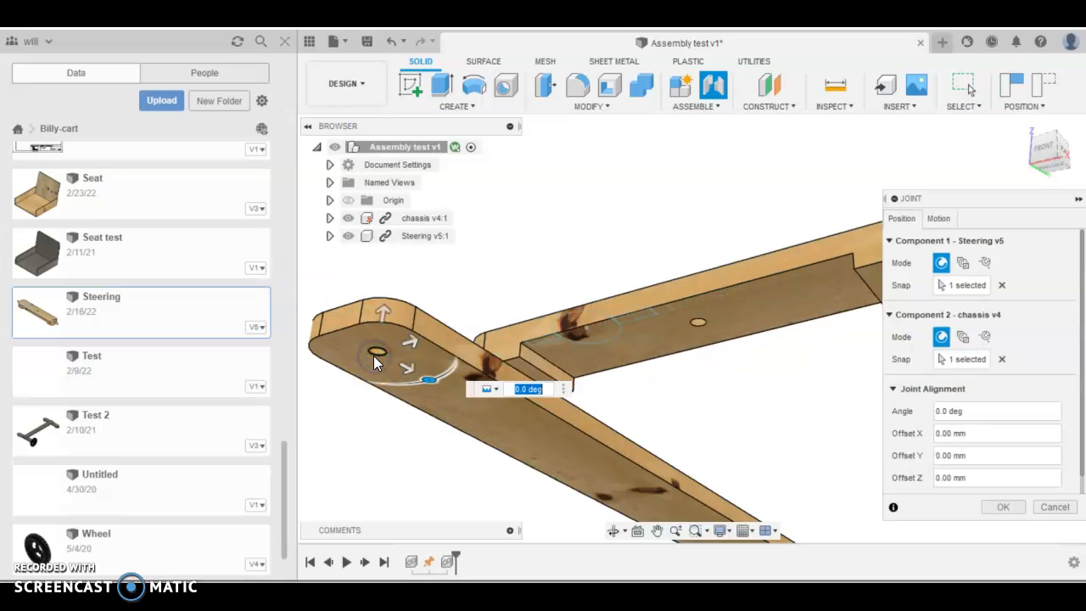
scroll(557, 425, "down", 5)
Step: Set the joint motion to Revolute about the Z axis and create it
middle_click_drag(557, 424, 746, 314, "shift")
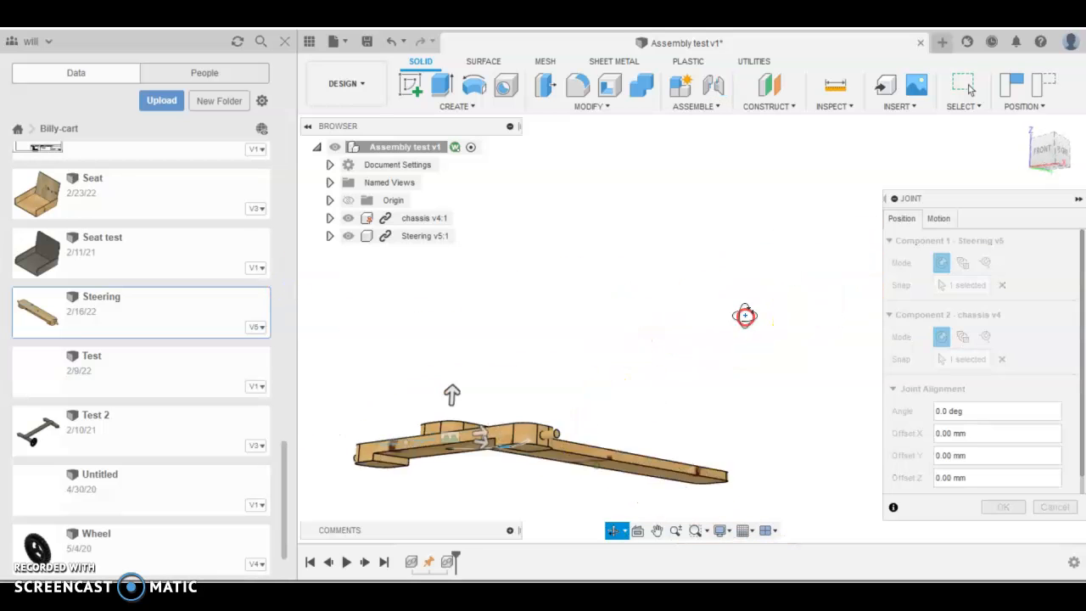
left_click(938, 217)
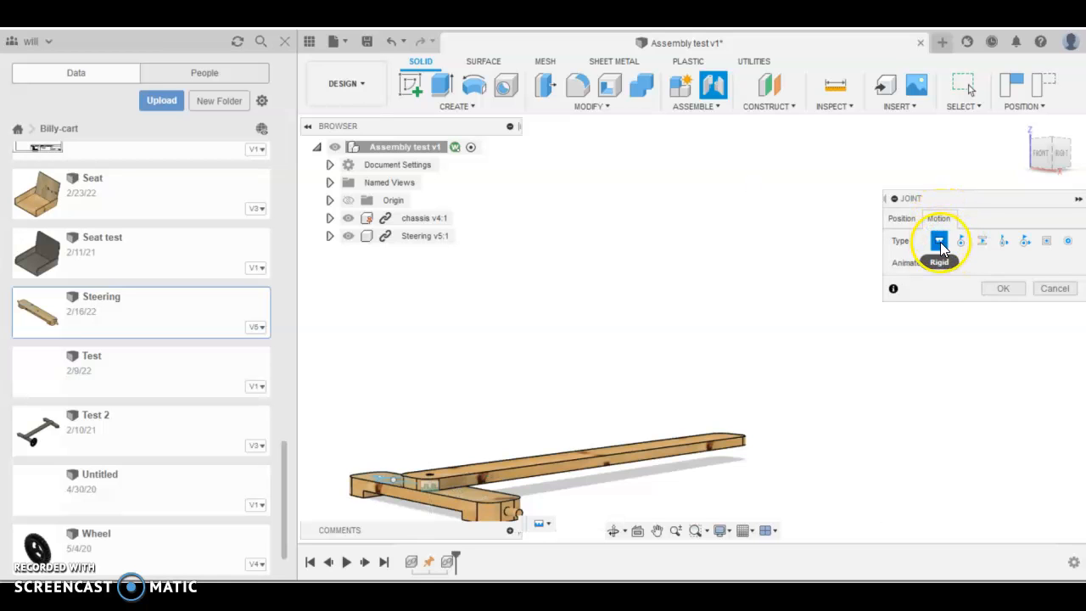
left_click(961, 241)
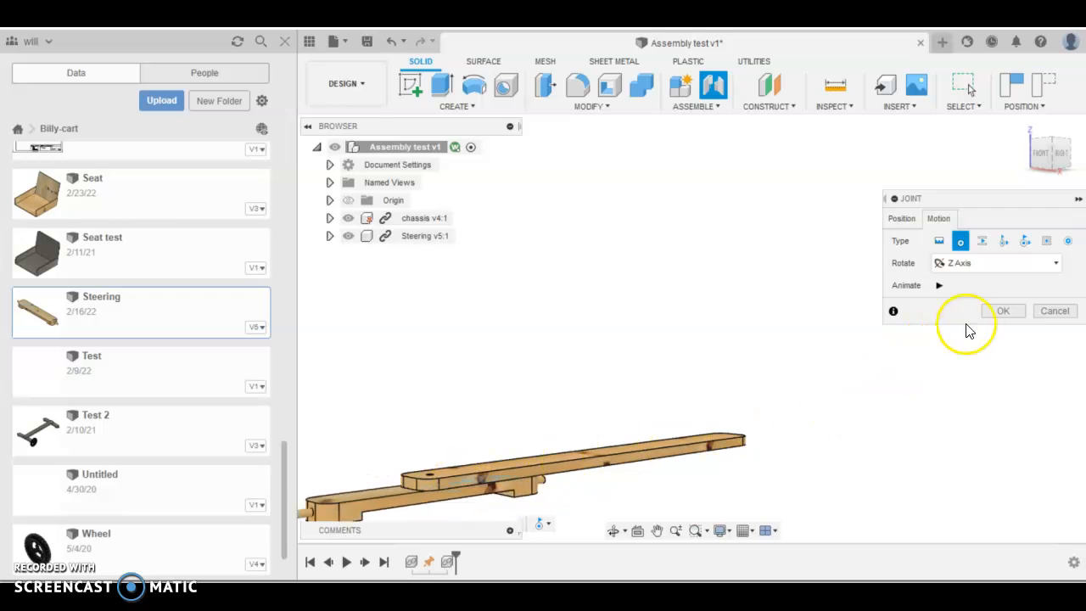
left_click(1002, 311)
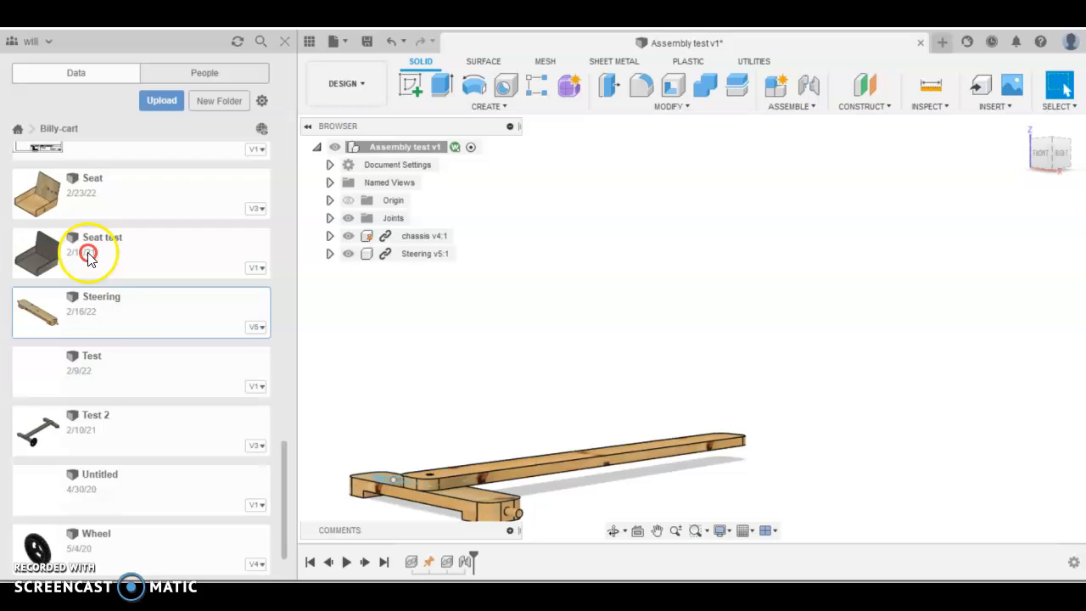
Step: Insert a second Steering copy and slide it to the far end of the chassis
right_click(117, 312)
left_click(155, 339)
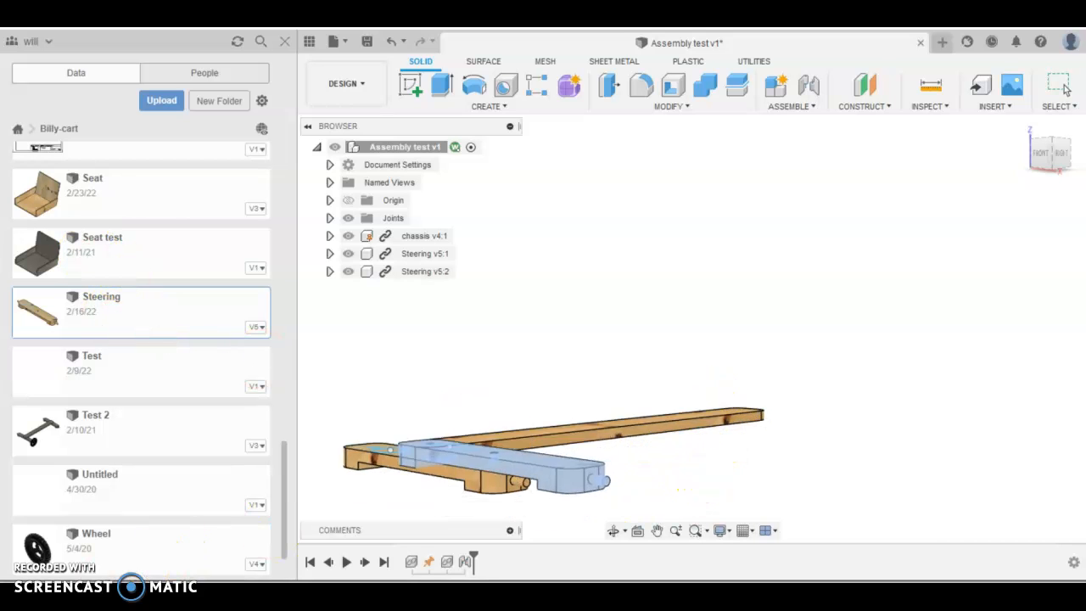
middle_click_drag(713, 404, 642, 481, "shift")
scroll(643, 481, "down", 3)
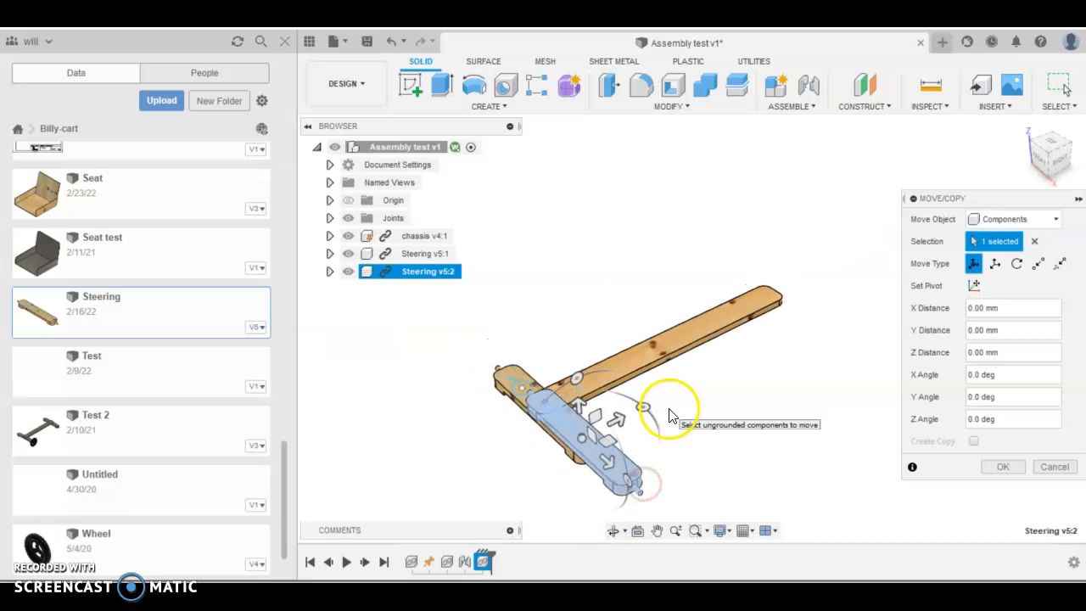
scroll(701, 430, "up", 2)
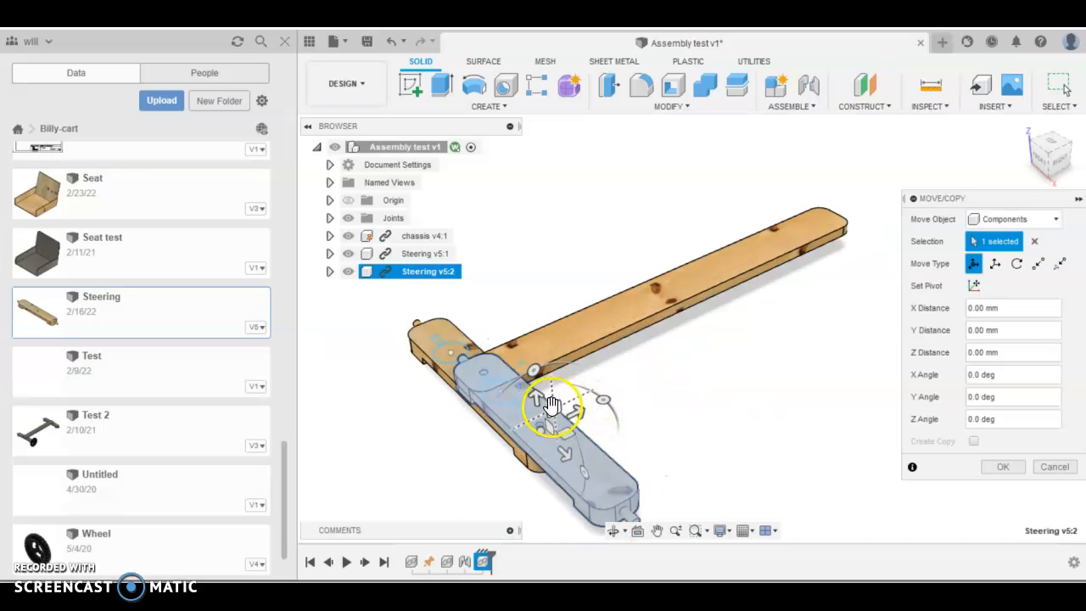
mouse_move(546, 399)
left_mouse_down()
mouse_move(871, 225)
mouse_move(836, 290)
mouse_move(874, 356)
left_mouse_up()
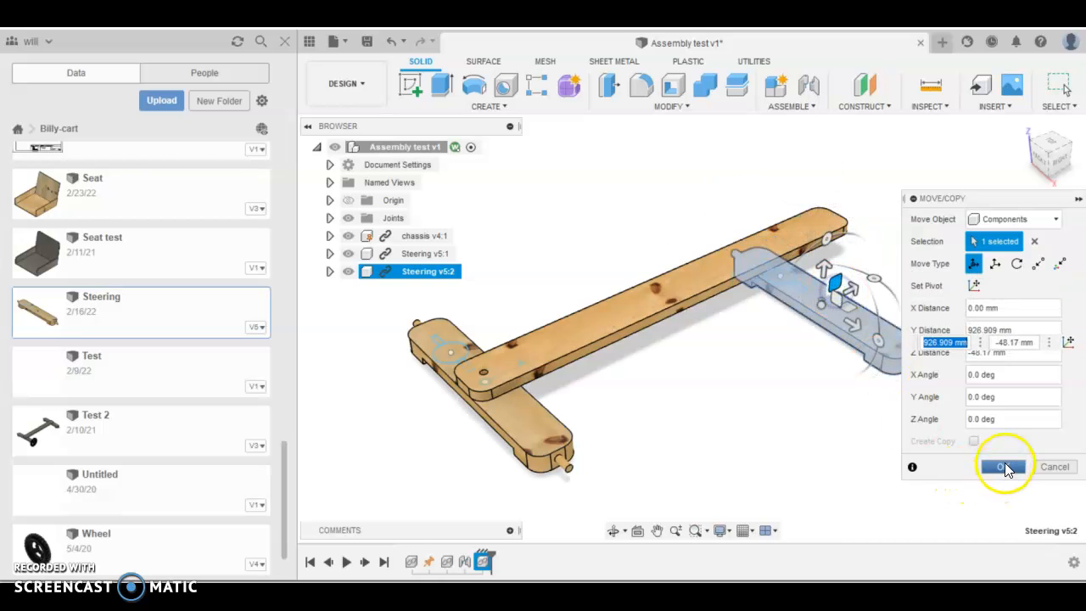
left_click(1002, 467)
middle_click_drag(916, 441, 873, 400, "shift")
scroll(898, 306, "up", 2)
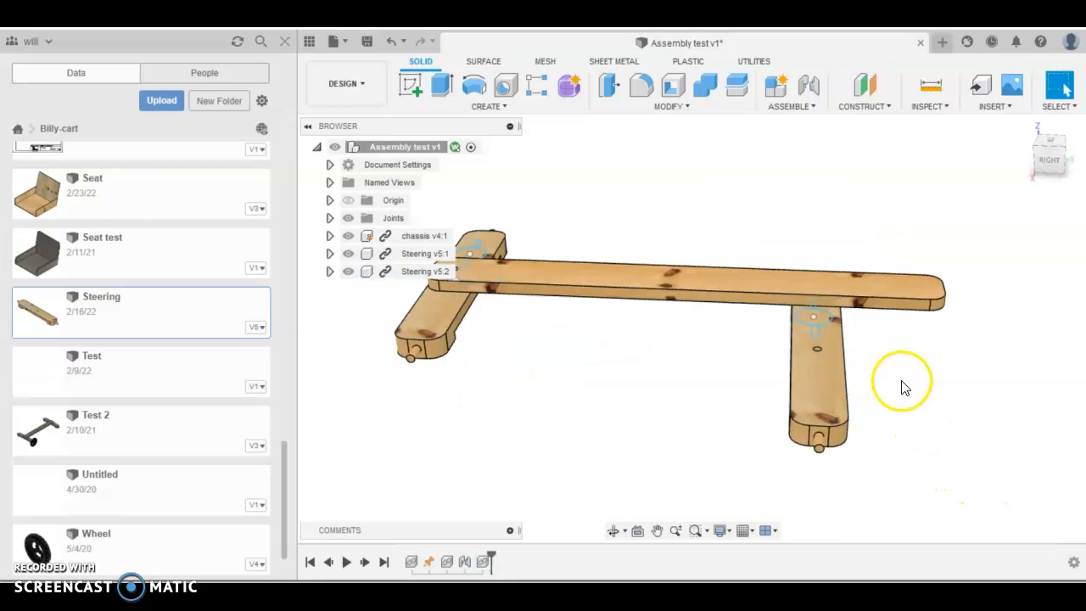
scroll(898, 381, "up", 2)
scroll(891, 347, "up", 2)
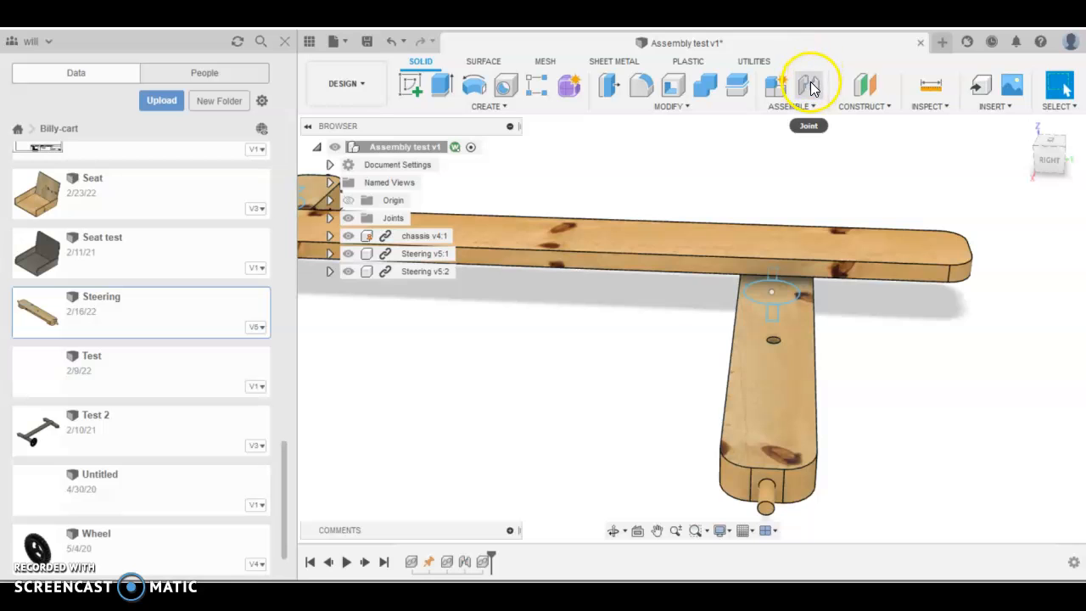
Step: Pick the second steering piece's point and the chassis post edge as joint origins
left_click(810, 87)
middle_click_drag(853, 318, 814, 339, "shift")
scroll(831, 330, "up", 3)
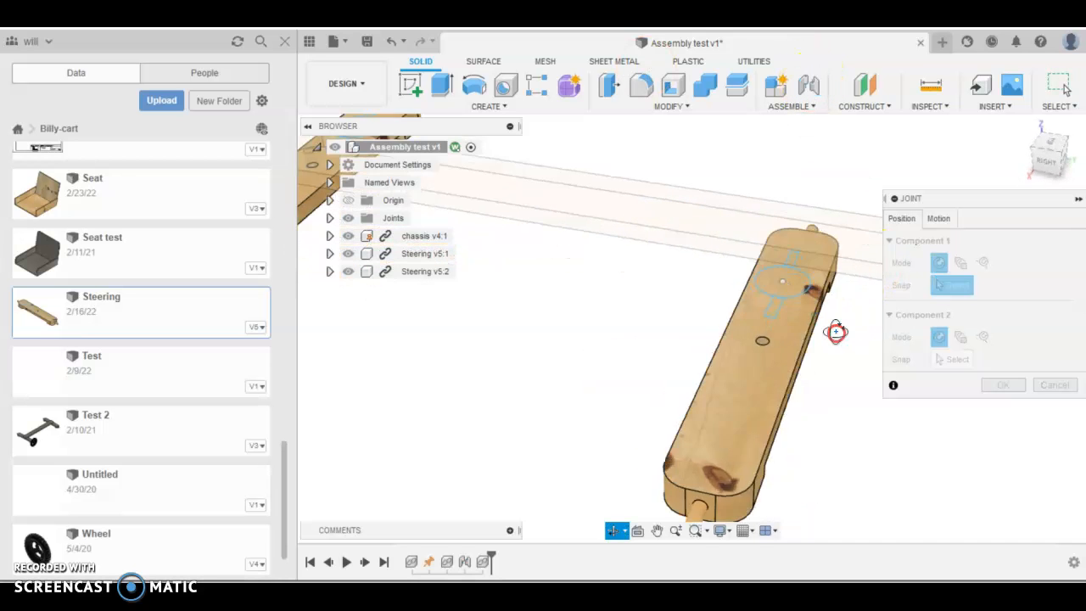
scroll(814, 339, "up", 4)
scroll(801, 361, "down", 1)
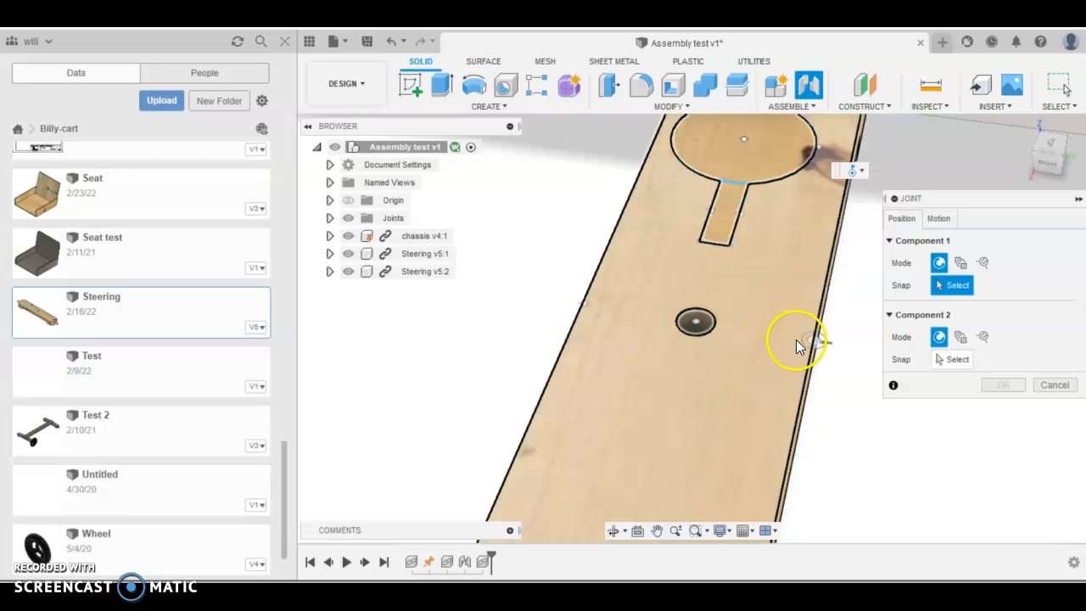
left_click(801, 340)
scroll(869, 428, "down", 5)
scroll(764, 381, "down", 3)
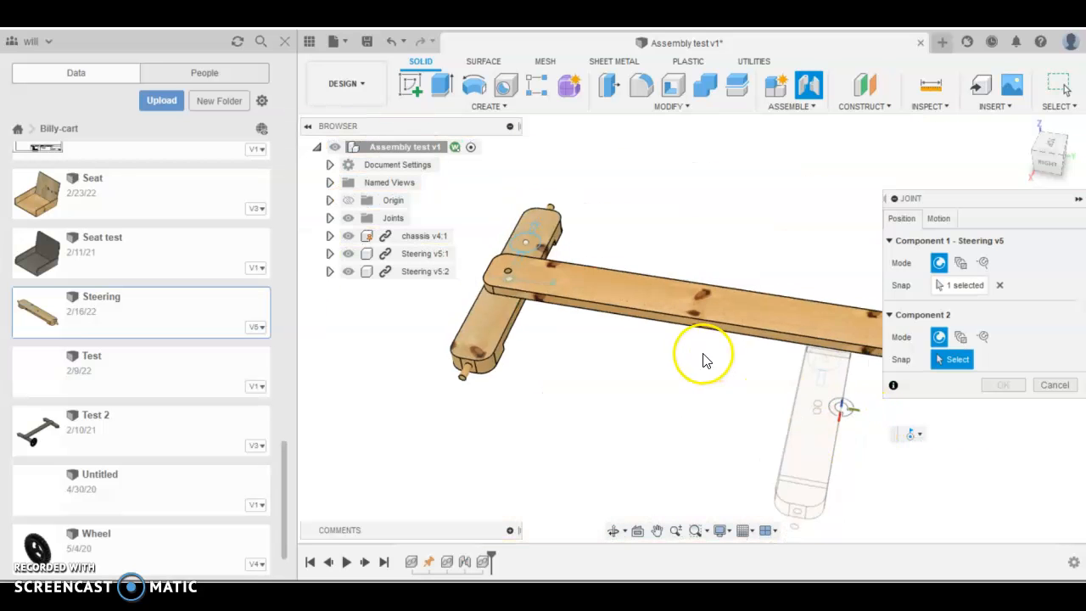
middle_click_drag(843, 390, 766, 246, "shift")
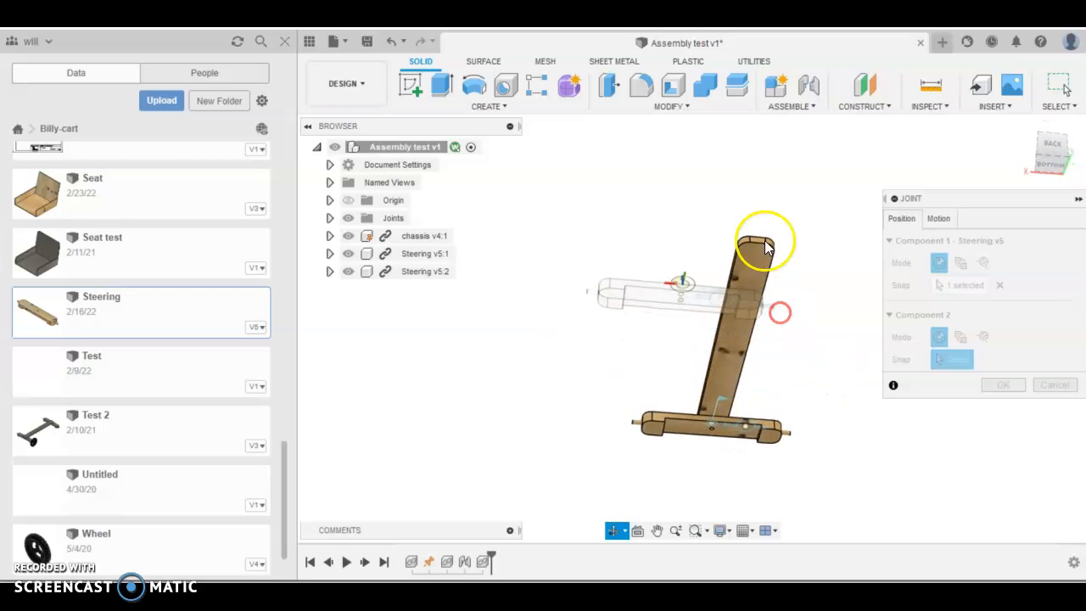
scroll(766, 246, "up", 4)
scroll(746, 288, "up", 6)
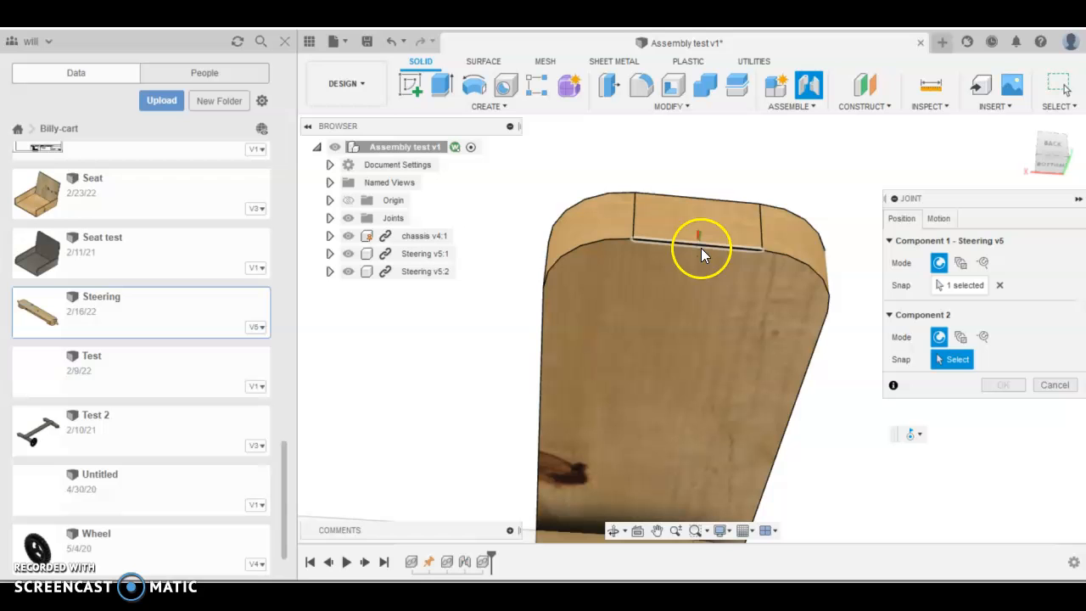
left_click(701, 247)
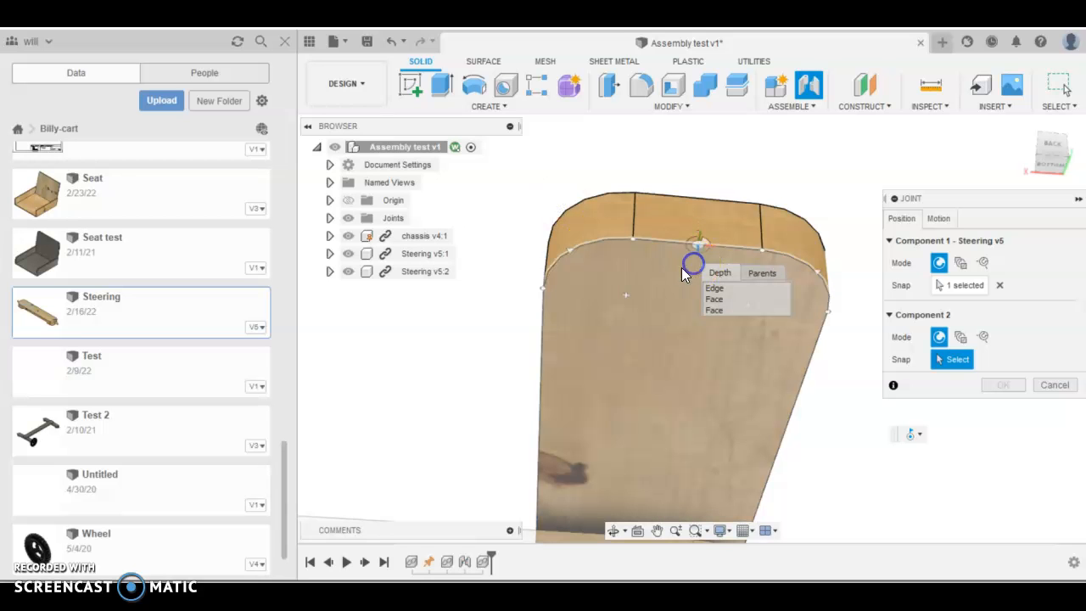
left_click(693, 255)
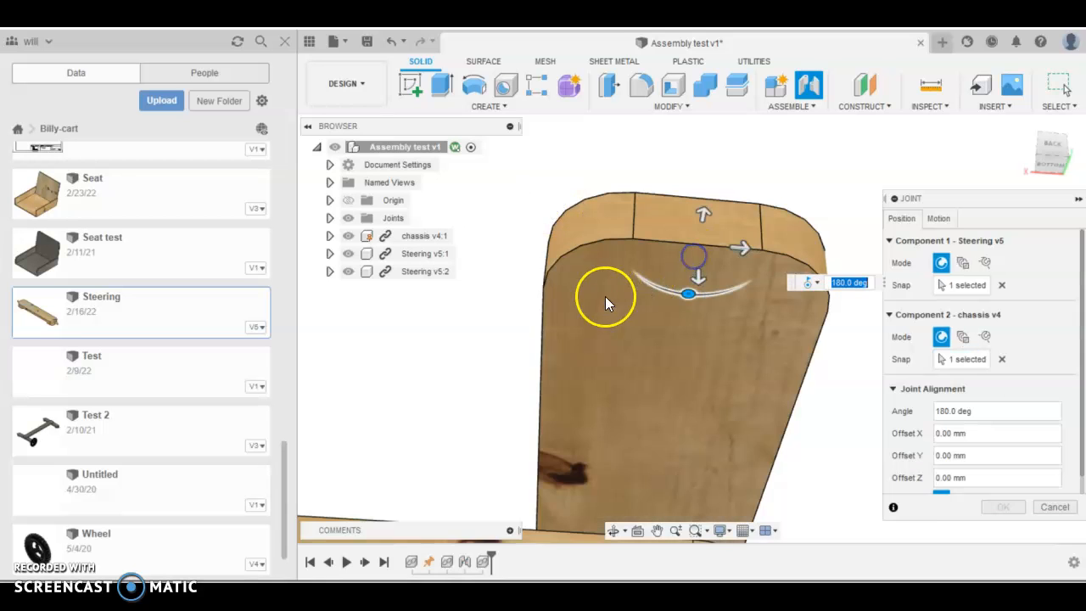
Step: Check the motion is Revolute, flip the steering piece into place and create the joint
mouse_move(561, 322)
middle_mouse_down("shift")
mouse_move(636, 338)
mouse_move(635, 351)
mouse_move(651, 354)
middle_mouse_up("shift")
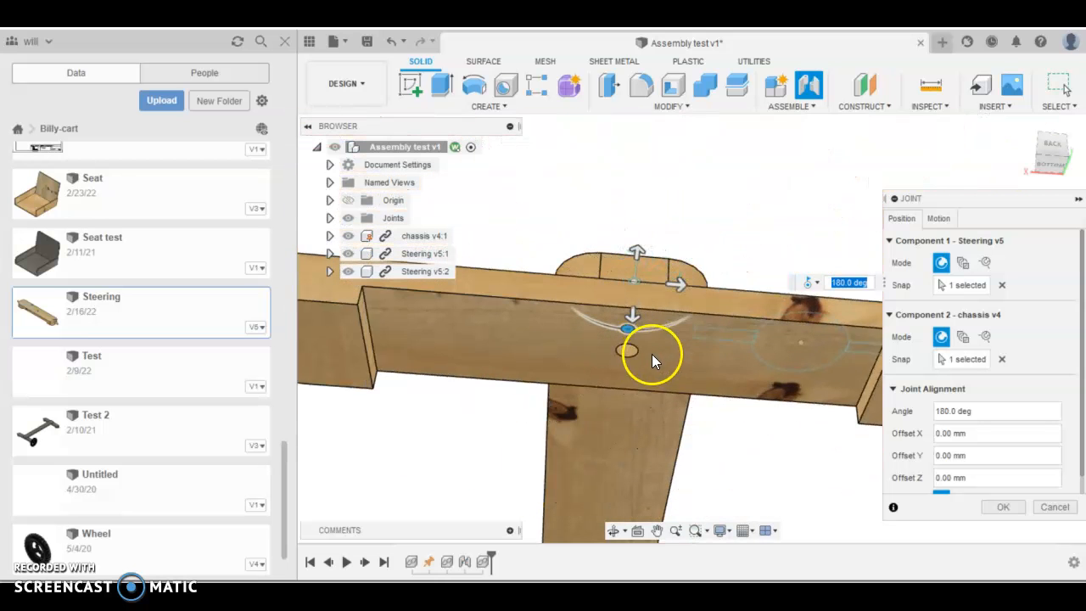
left_click(938, 219)
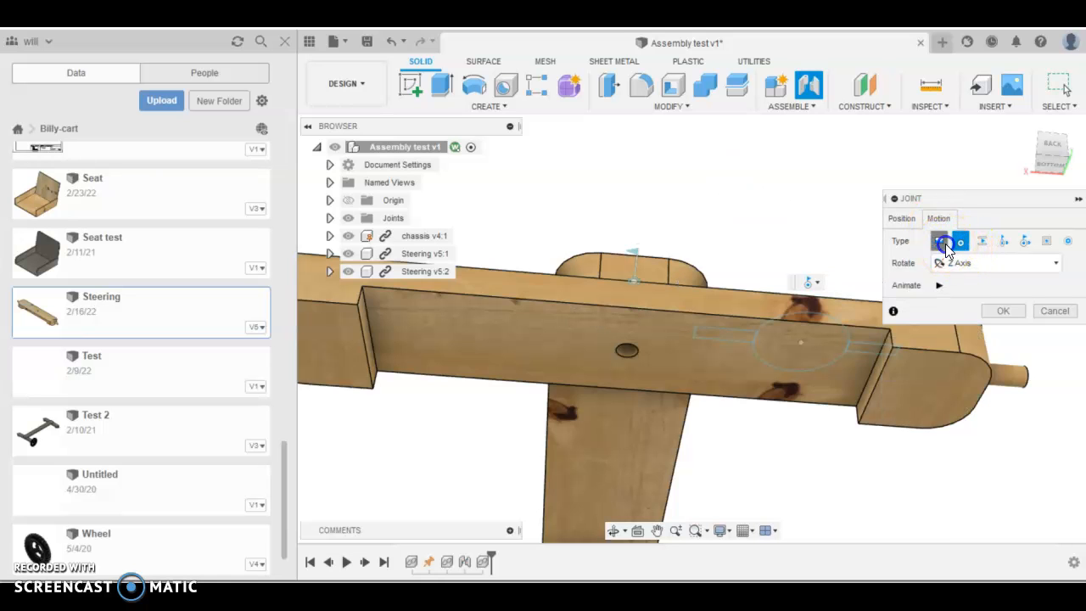
left_click(901, 219)
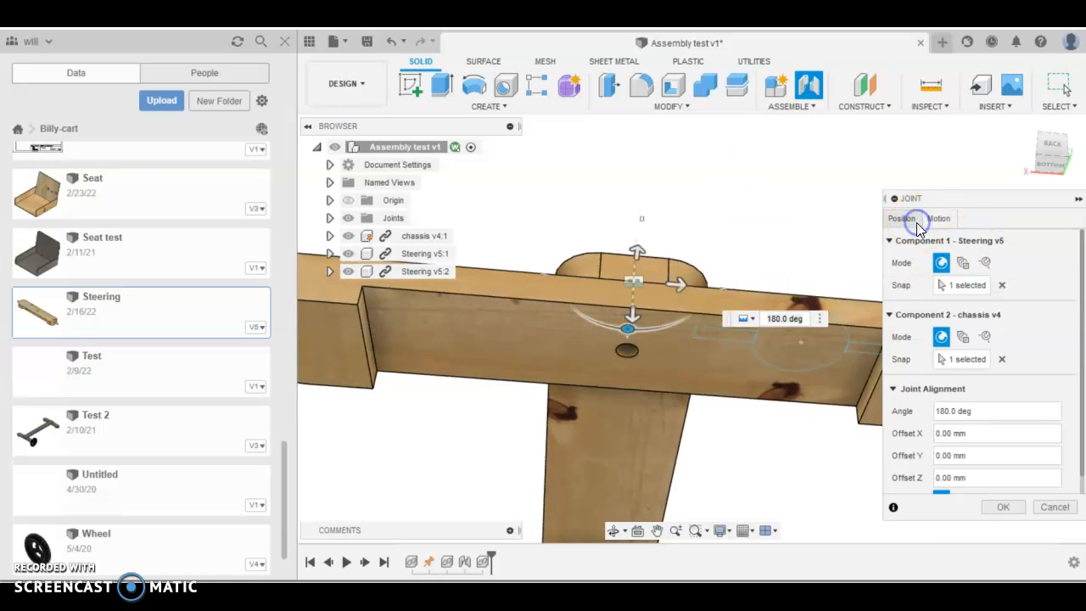
scroll(945, 397, "down", 1)
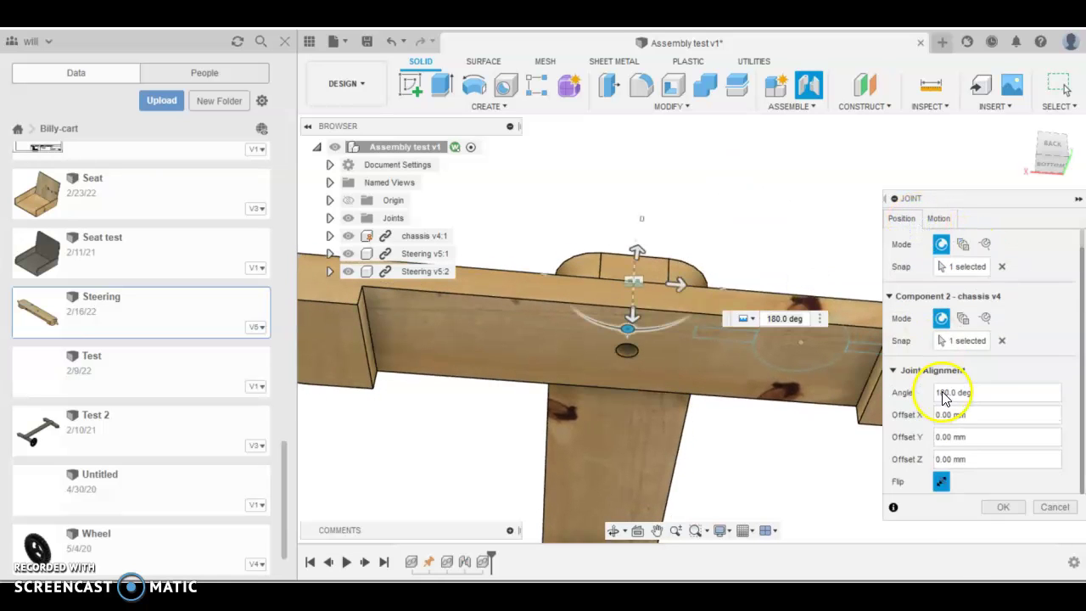
left_click(942, 482)
left_click(942, 482)
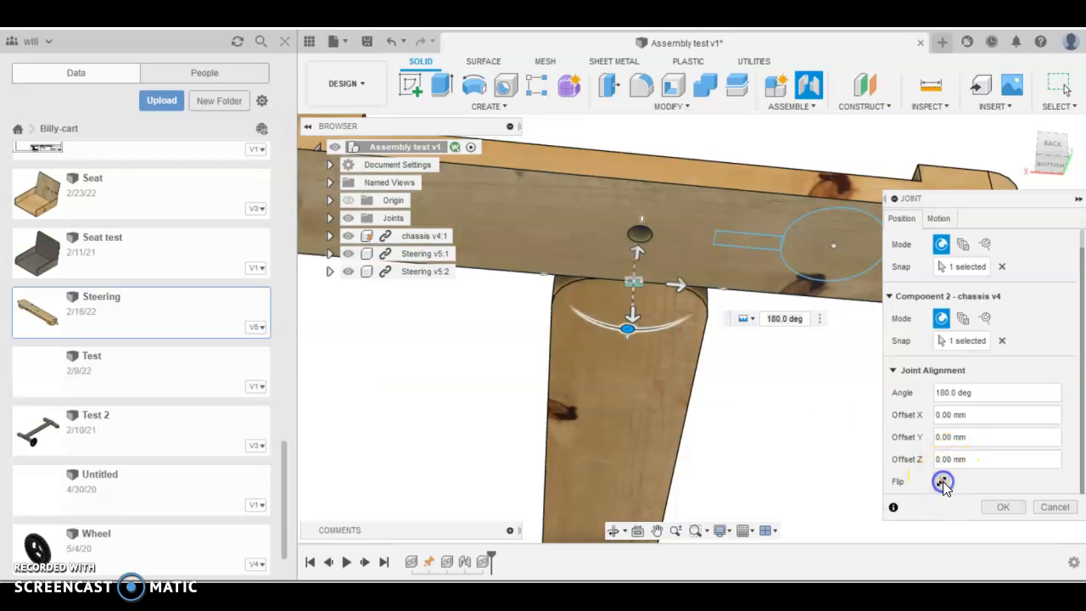
left_click(1001, 507)
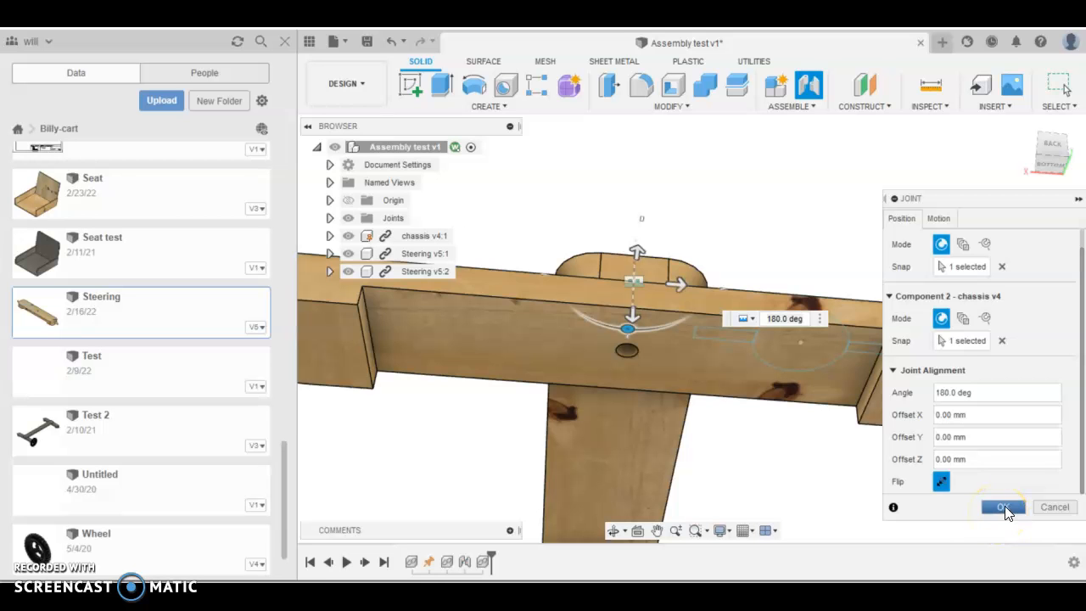
Step: Hide the sketches of Steering v5:2 so the blue circle disappears
mouse_move(796, 316)
middle_mouse_down("shift")
mouse_move(827, 318)
mouse_move(859, 356)
middle_mouse_up("shift")
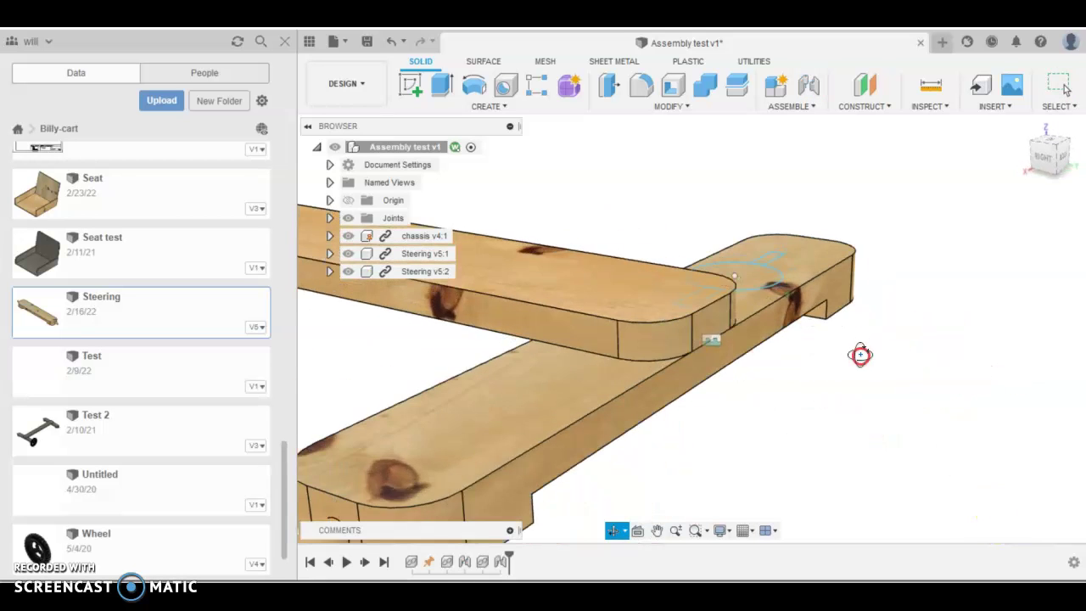
left_click(765, 288)
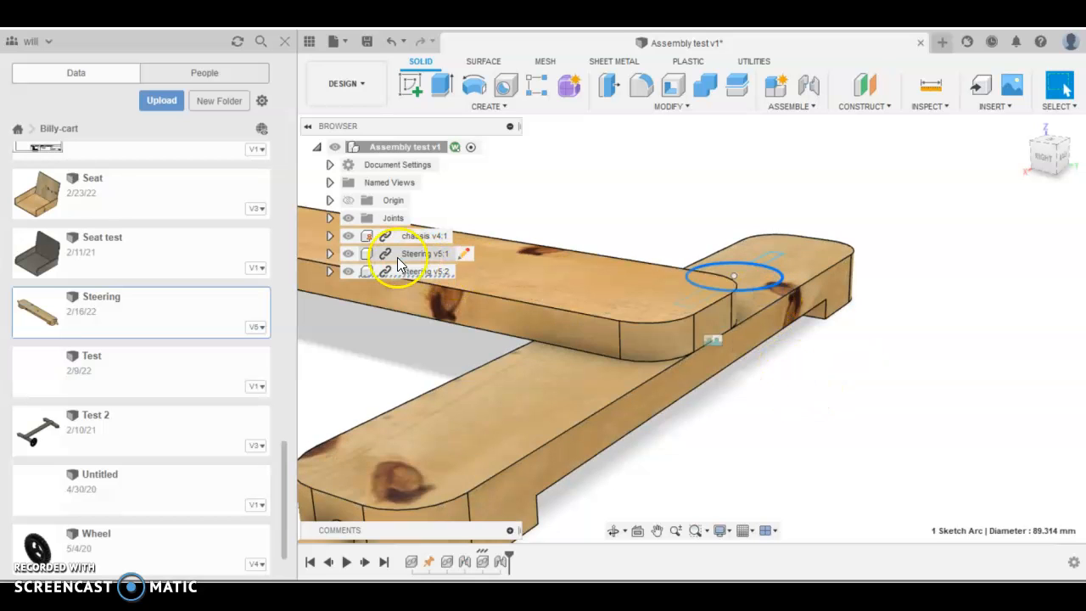
left_click(329, 273)
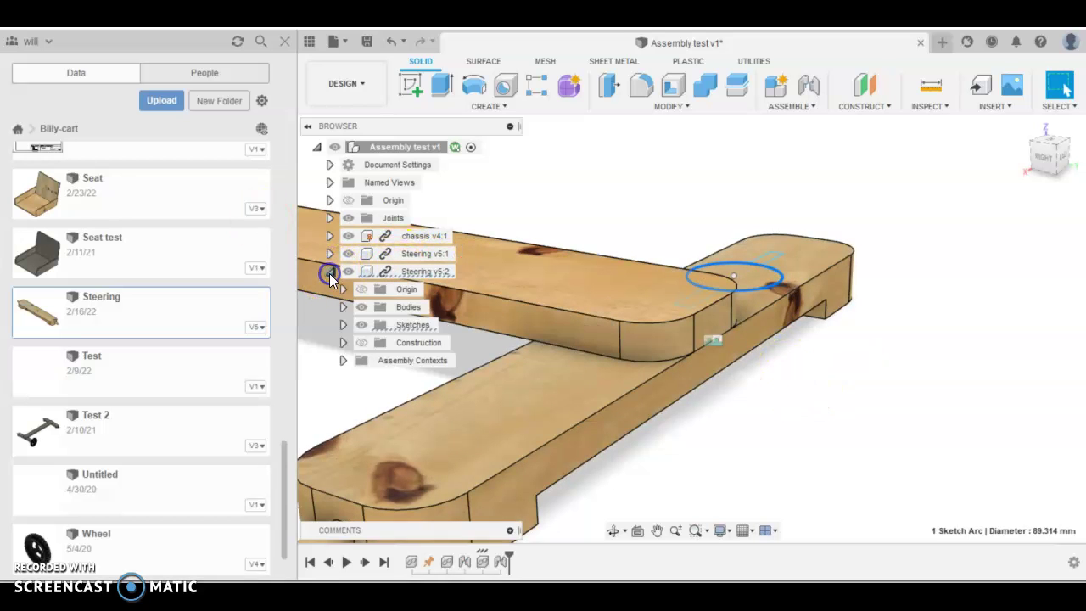
left_click(362, 325)
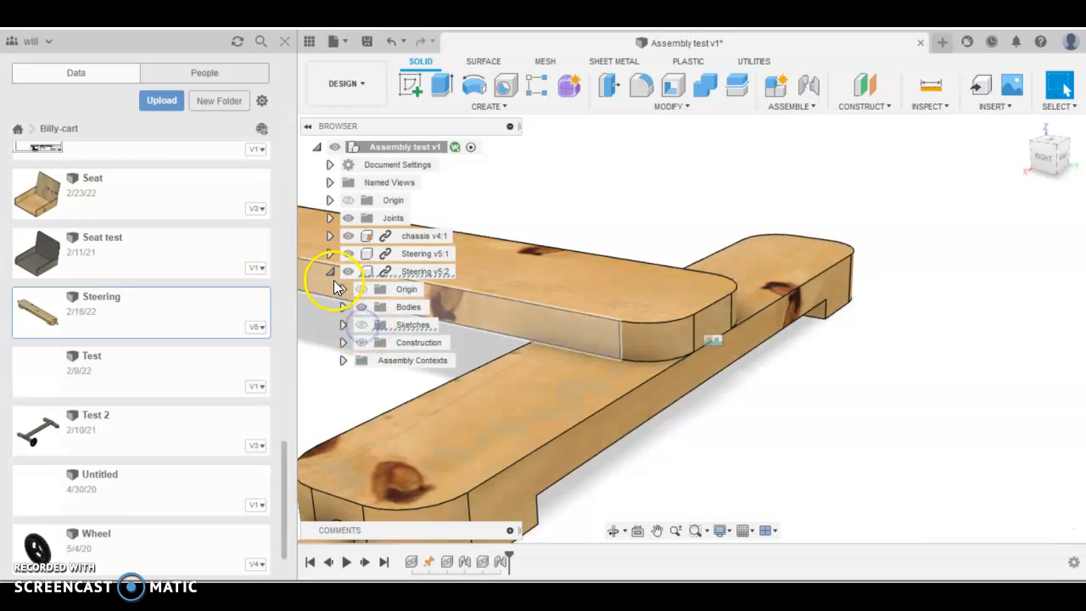
left_click(329, 271)
Step: Check the first steering piece's contents, then drag the Wheel design into the assembly
left_click(329, 253)
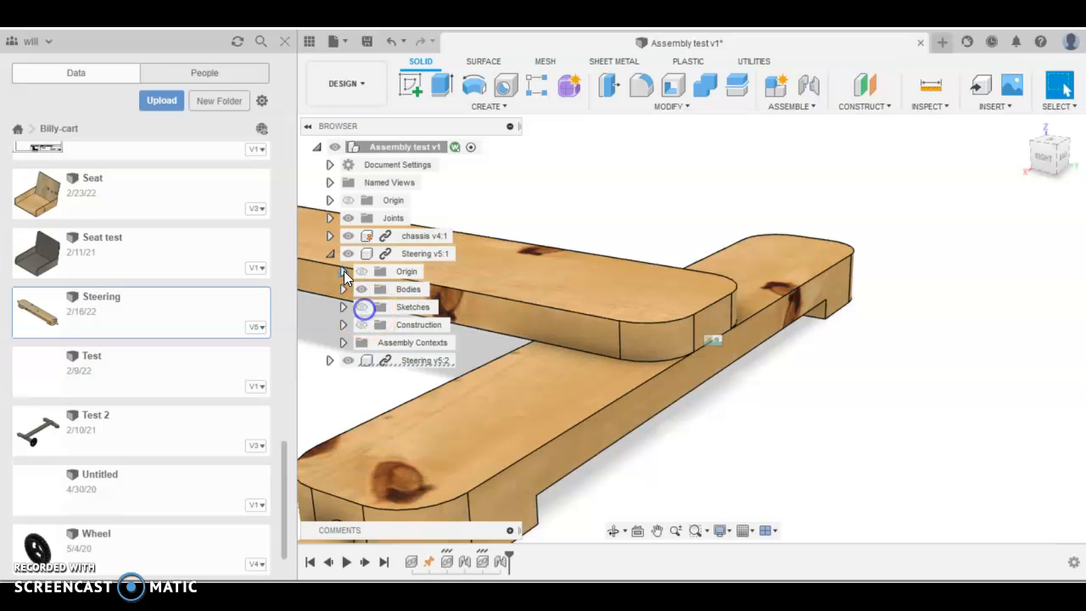
left_click(329, 253)
scroll(886, 420, "down", 5)
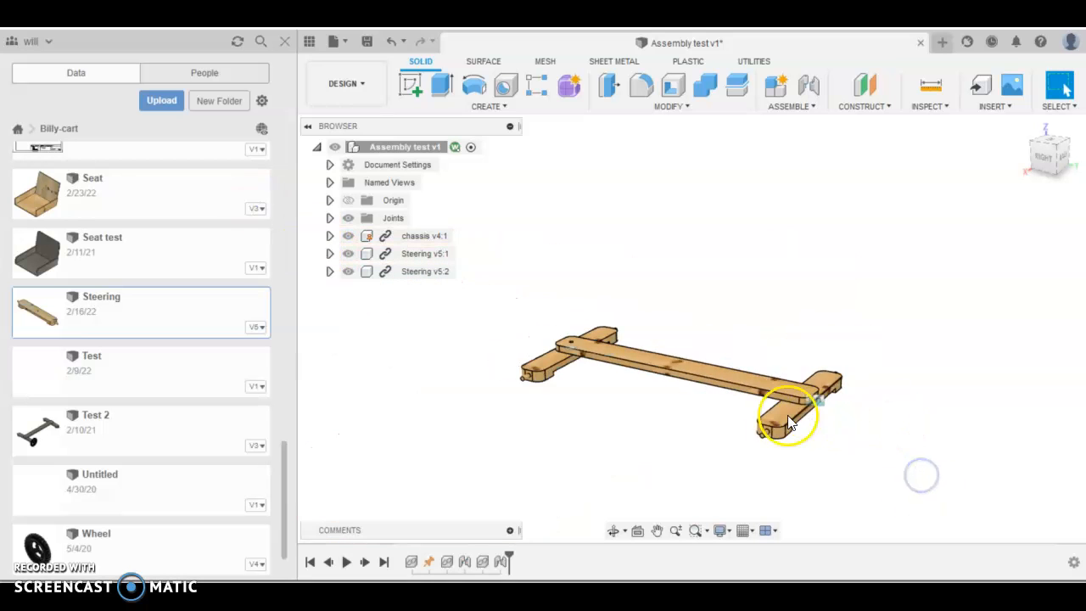
scroll(662, 437, "down", 3)
left_click_drag(132, 539, 432, 407)
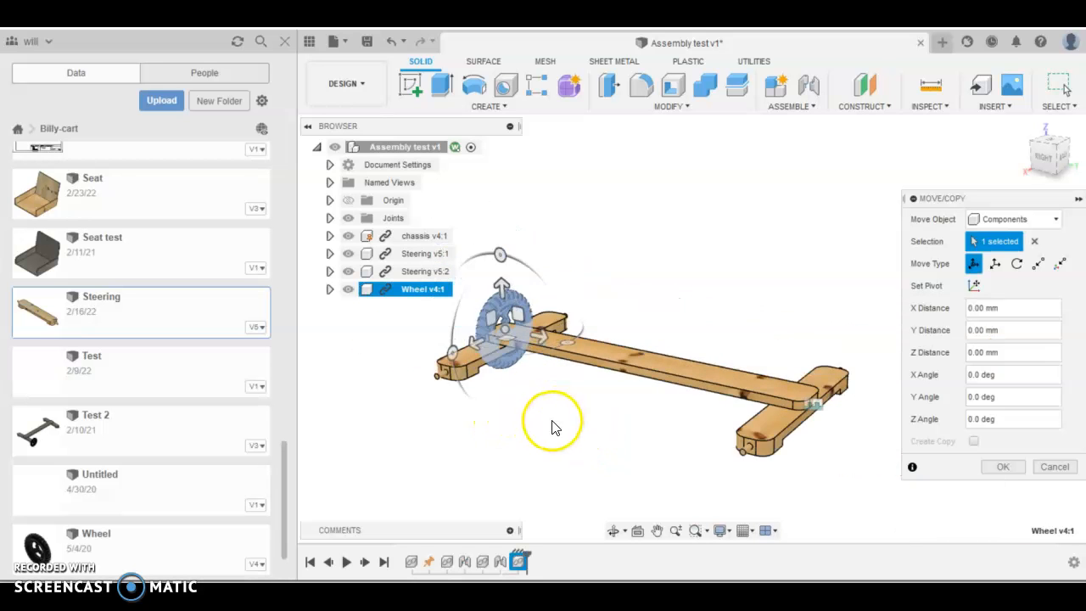
scroll(509, 340, "up", 4)
Step: Rotate the wheel to 115 degrees about Z, confirm, and move it clear of the chassis
left_click_drag(582, 326, 751, 217)
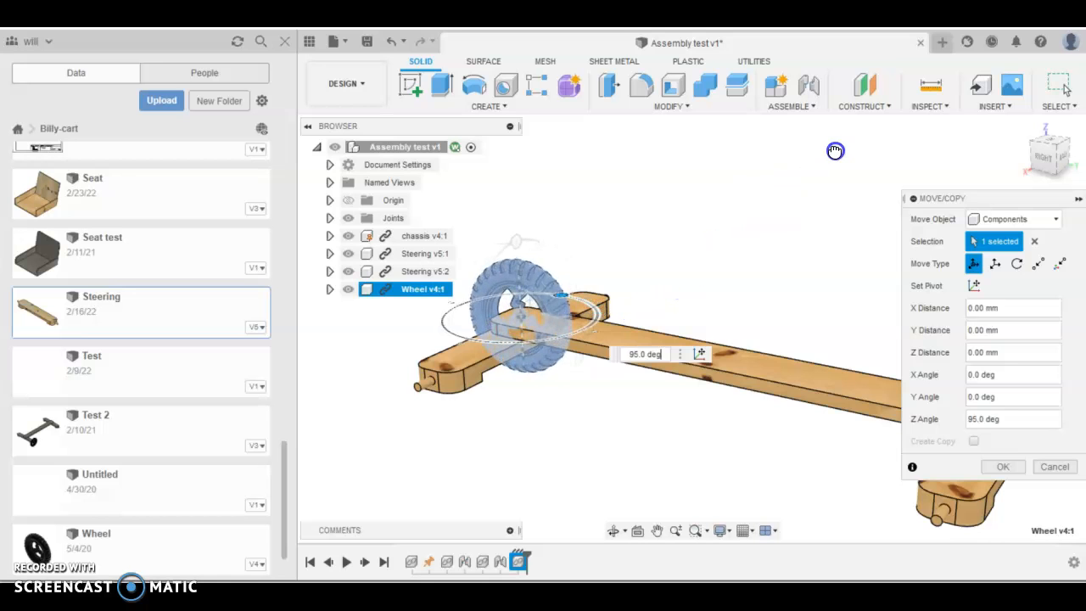
left_click_drag(752, 217, 634, 169)
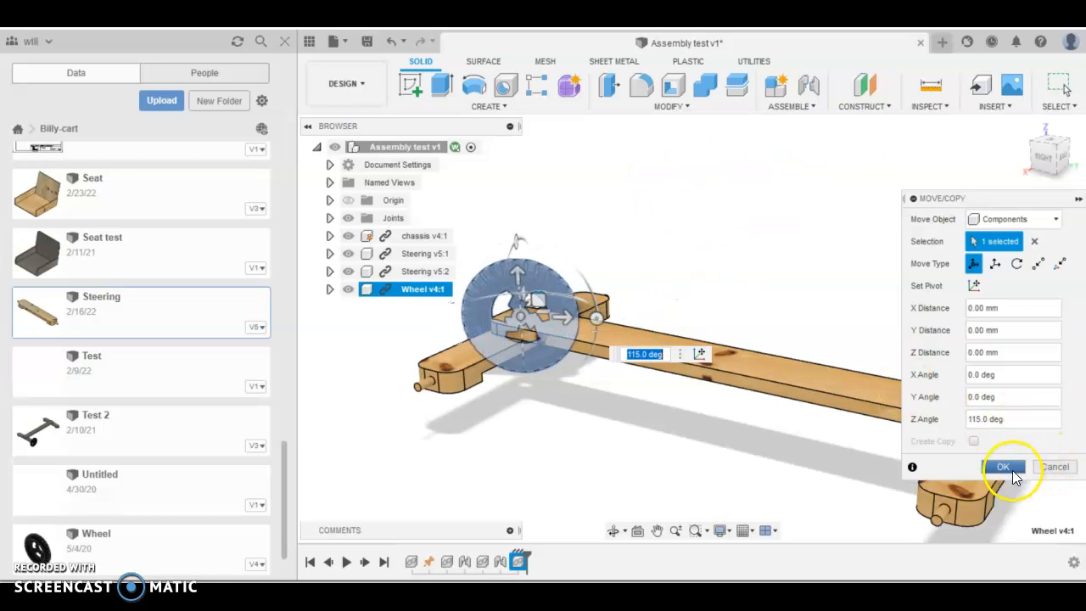
left_click(1004, 467)
left_click_drag(509, 305, 324, 410)
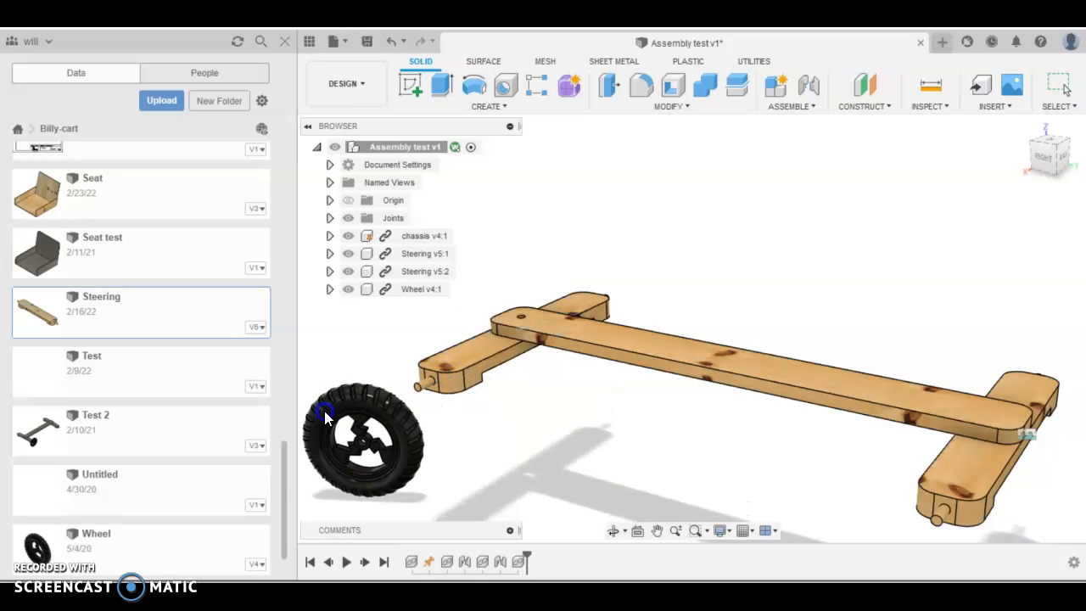
scroll(407, 447, "up", 3)
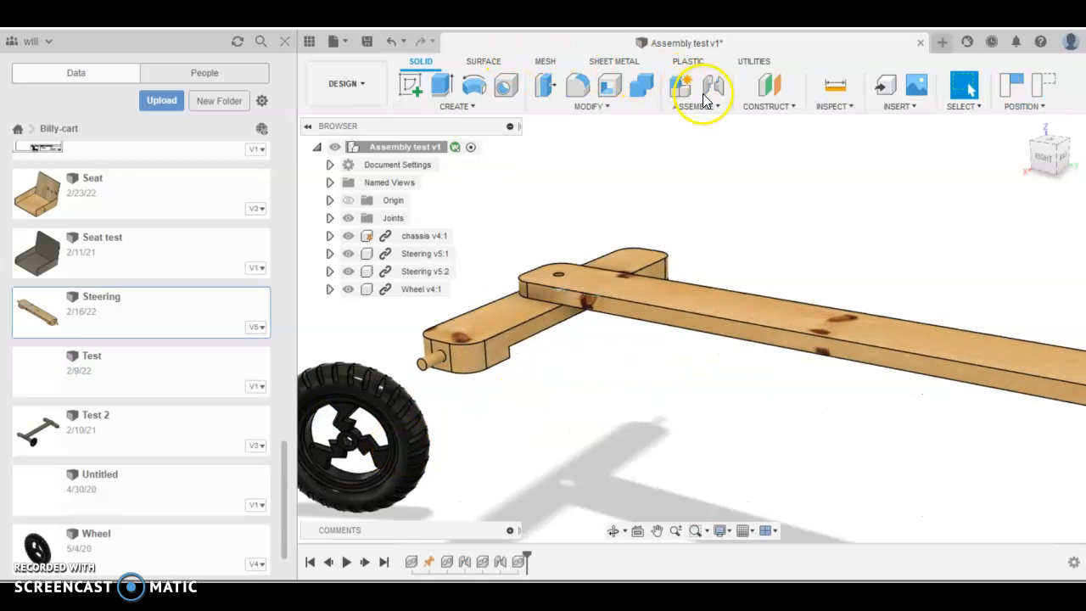
Step: Join the wheel hub centre to the steering axle end with a Revolute joint so it spins
left_click(713, 85)
scroll(628, 449, "down", 4)
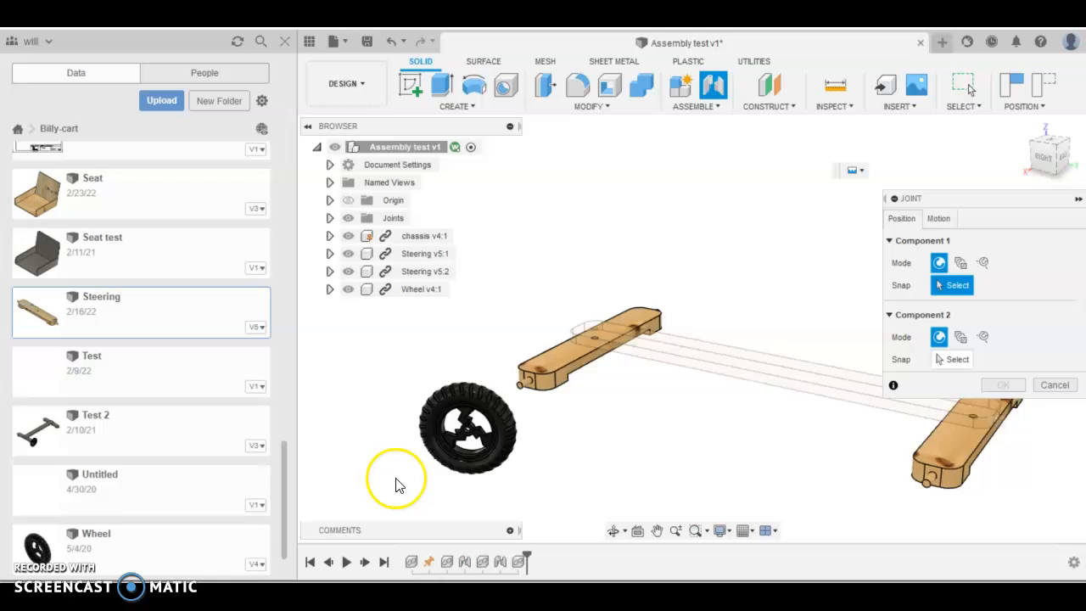
scroll(462, 428, "up", 4)
scroll(491, 408, "up", 4)
scroll(506, 401, "up", 3)
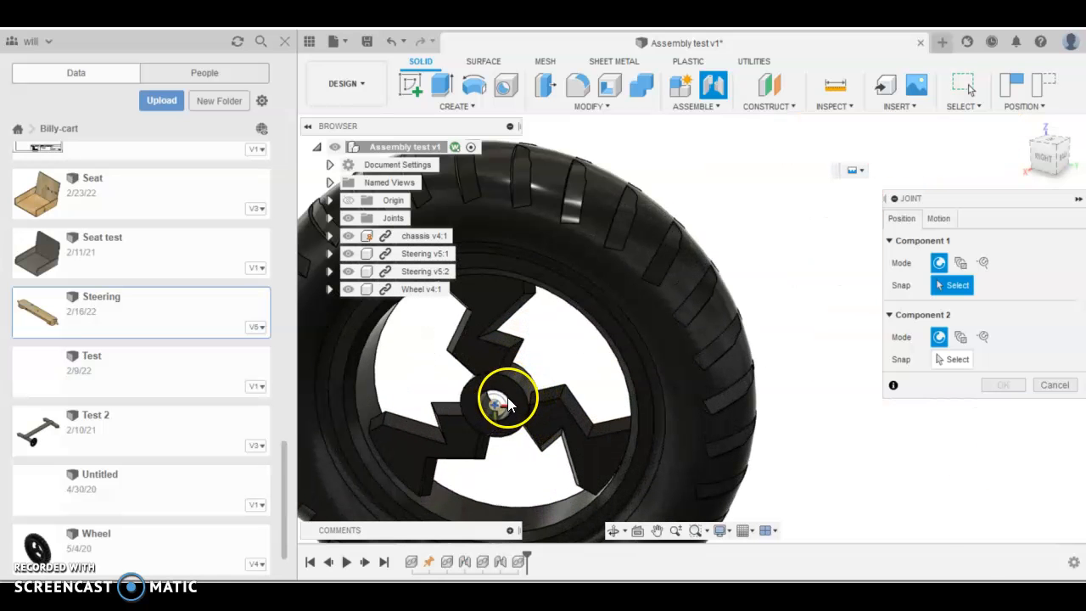
left_click(509, 400)
scroll(653, 445, "down", 5)
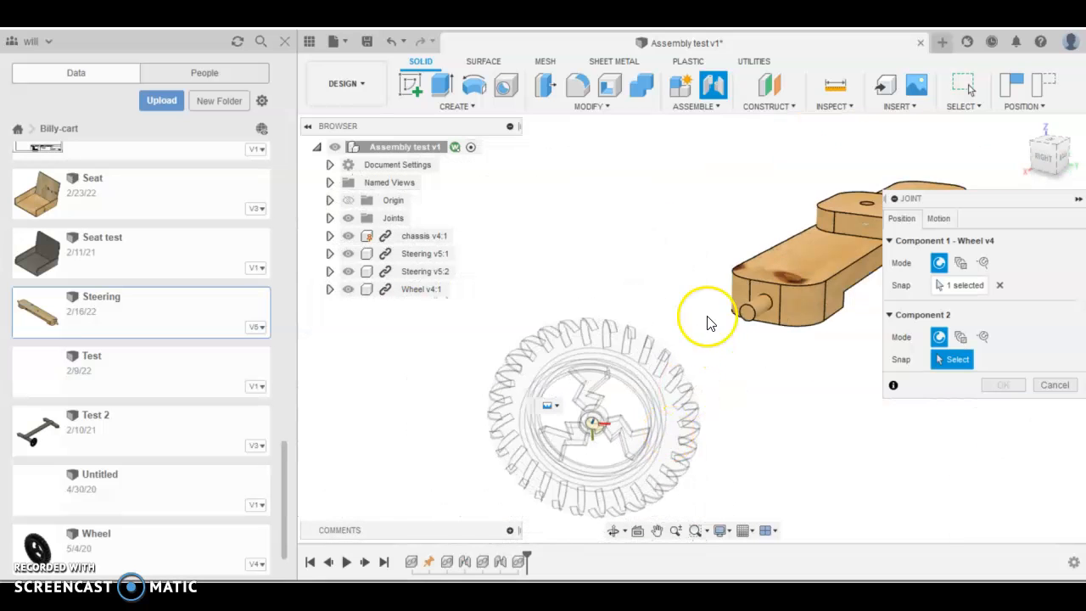
scroll(711, 320, "up", 3)
left_click(772, 302)
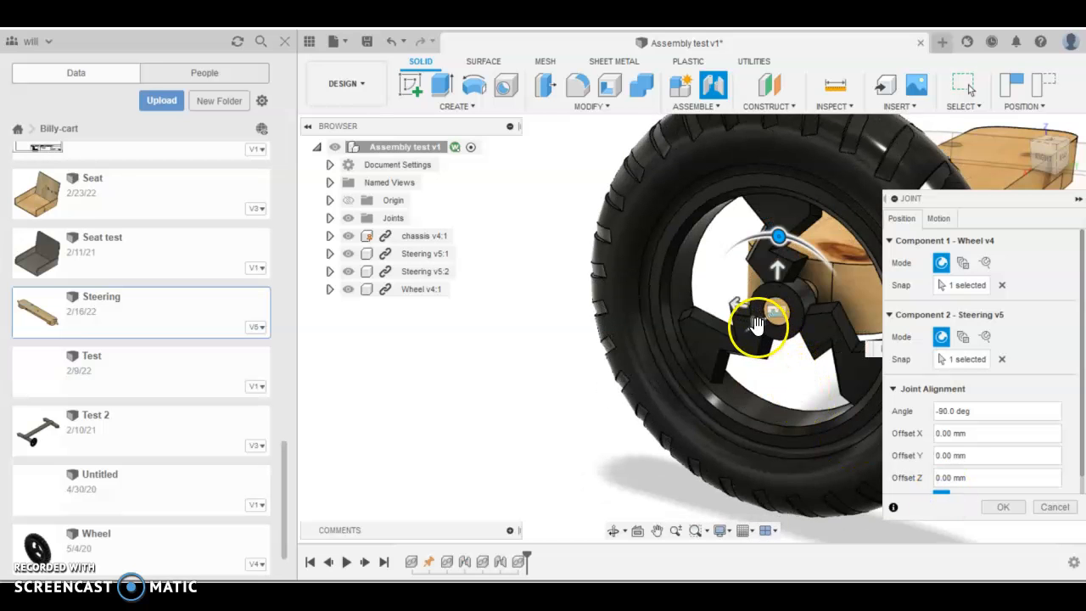
left_click_drag(758, 324, 760, 332)
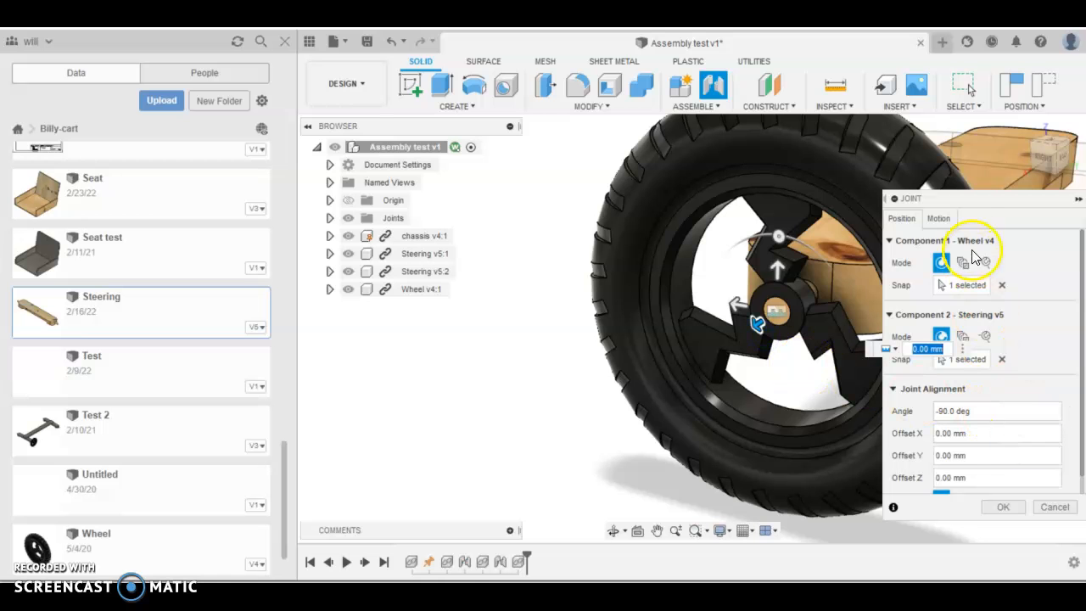
left_click(938, 218)
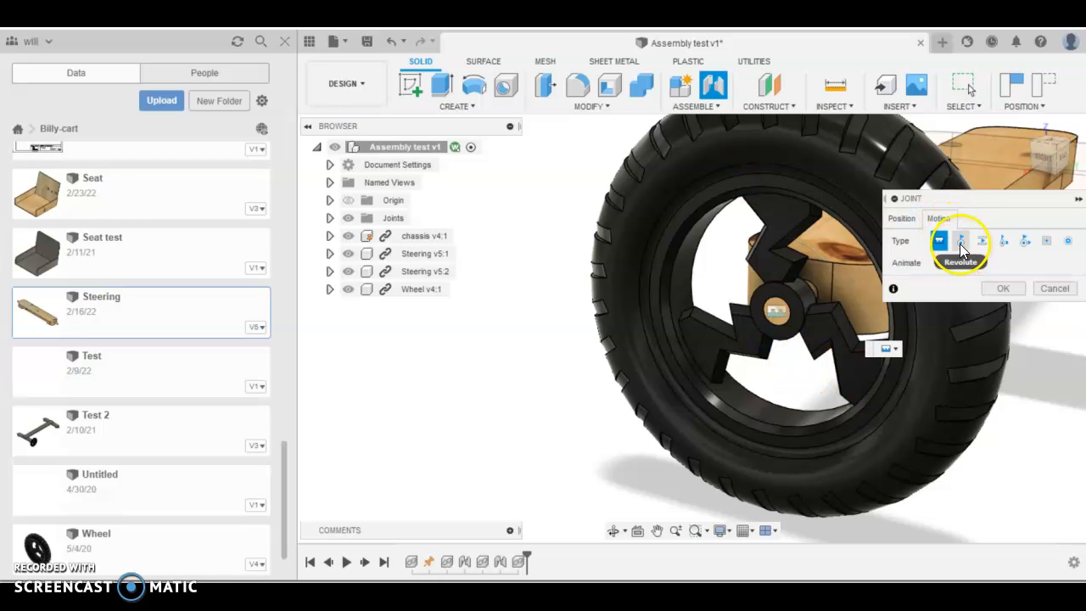
left_click(959, 241)
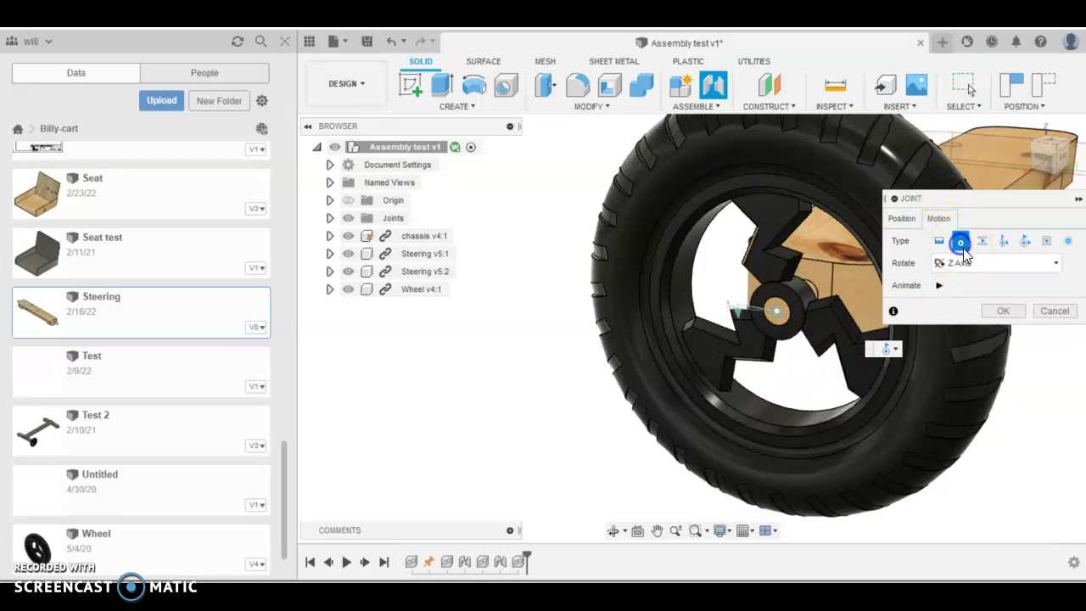
left_click(1003, 310)
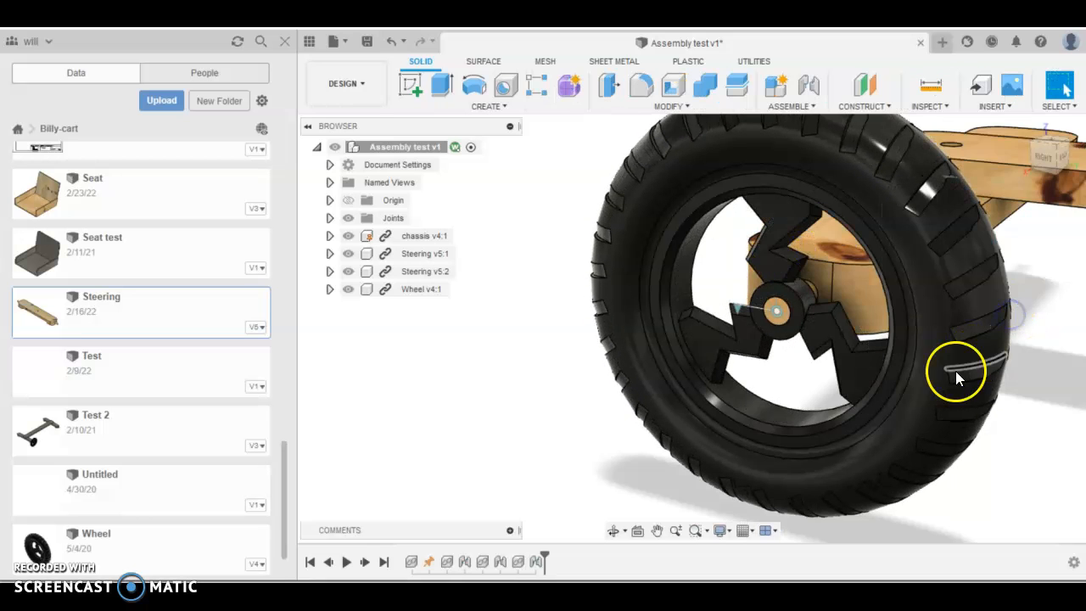
scroll(525, 352, "down", 5)
scroll(772, 335, "down", 2)
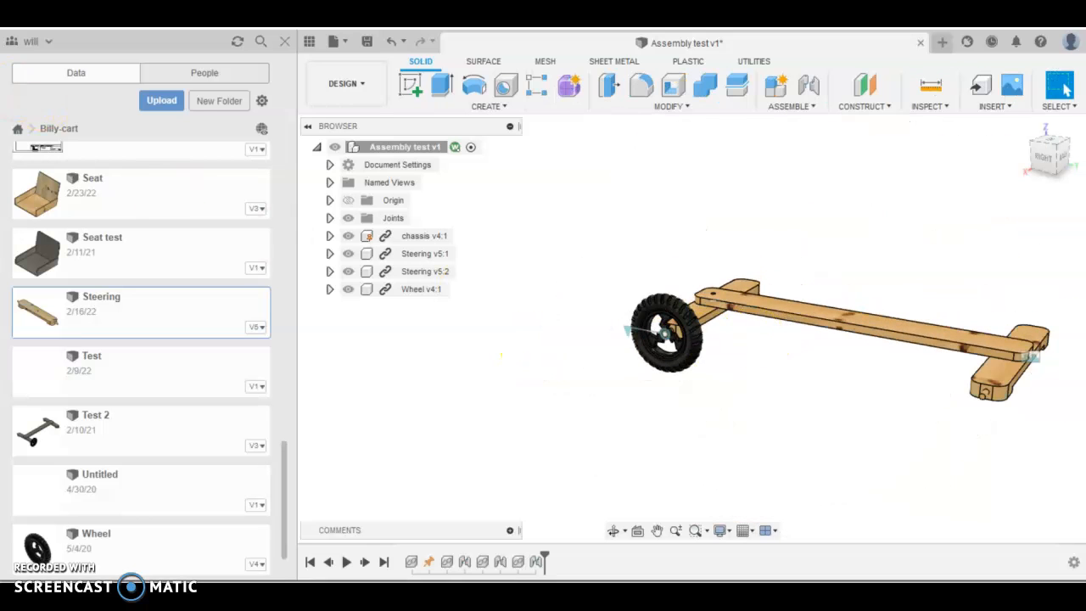
Step: Insert the Seat design and slide it onto the rear end of the chassis
left_click(121, 180)
right_click(121, 188)
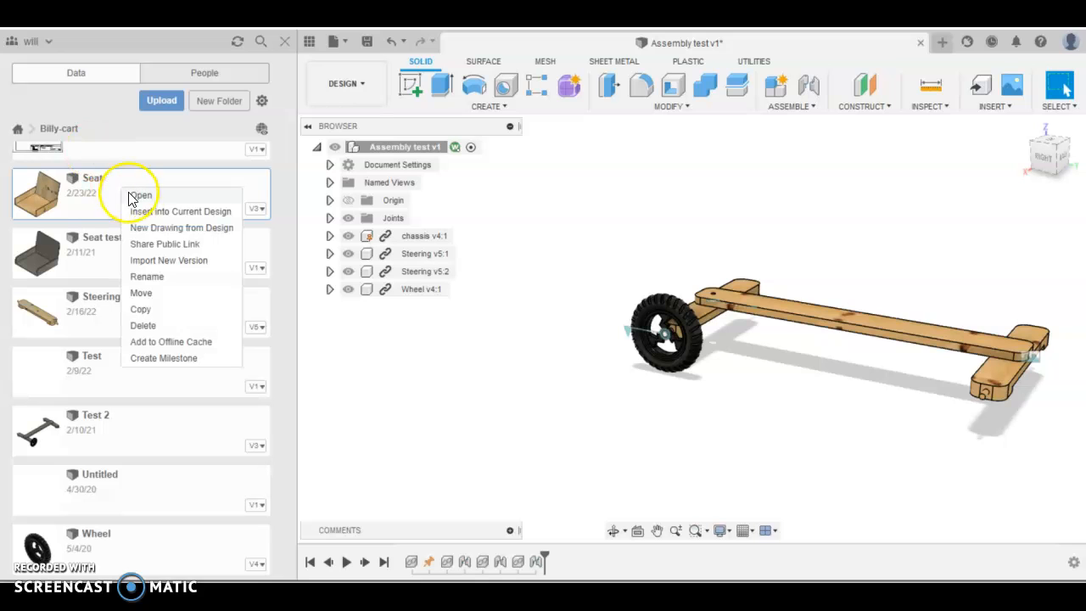
left_click(156, 212)
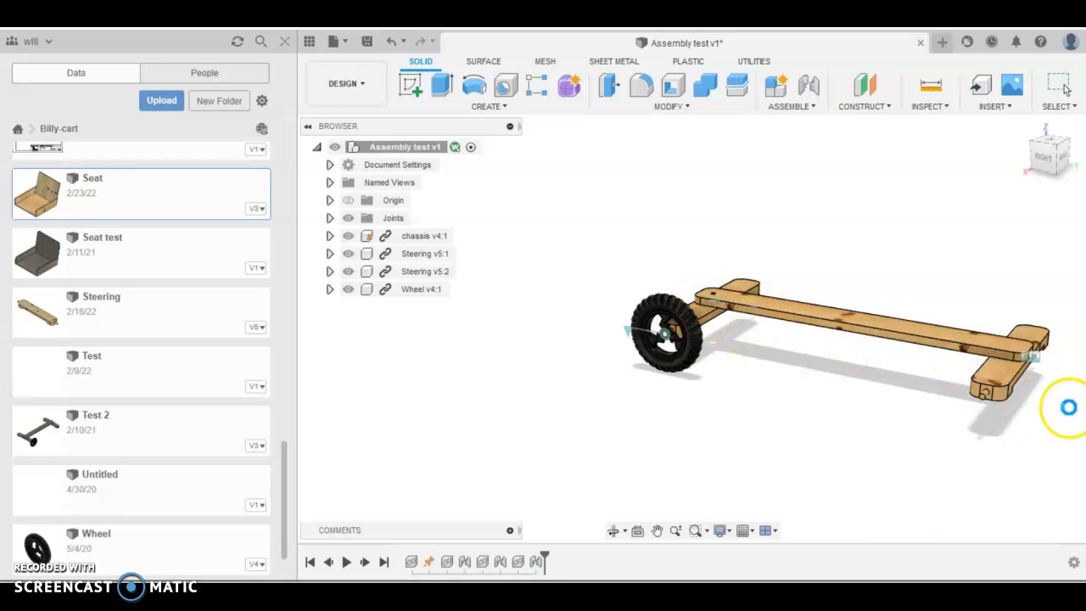
scroll(673, 417, "up", 3)
scroll(611, 365, "up", 2)
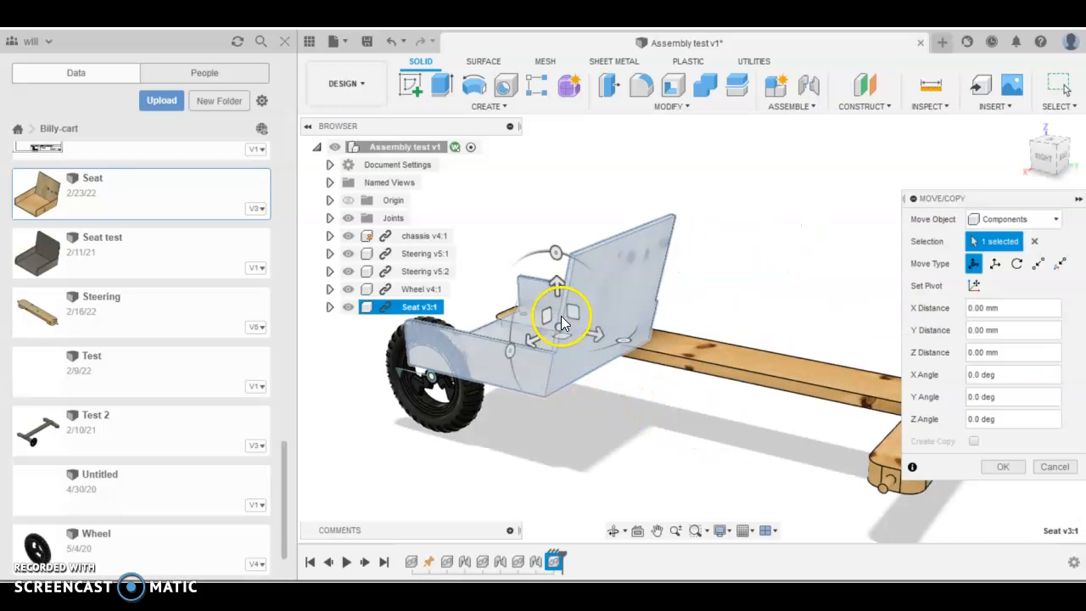
left_click_drag(594, 344, 885, 302)
scroll(885, 302, "down", 3)
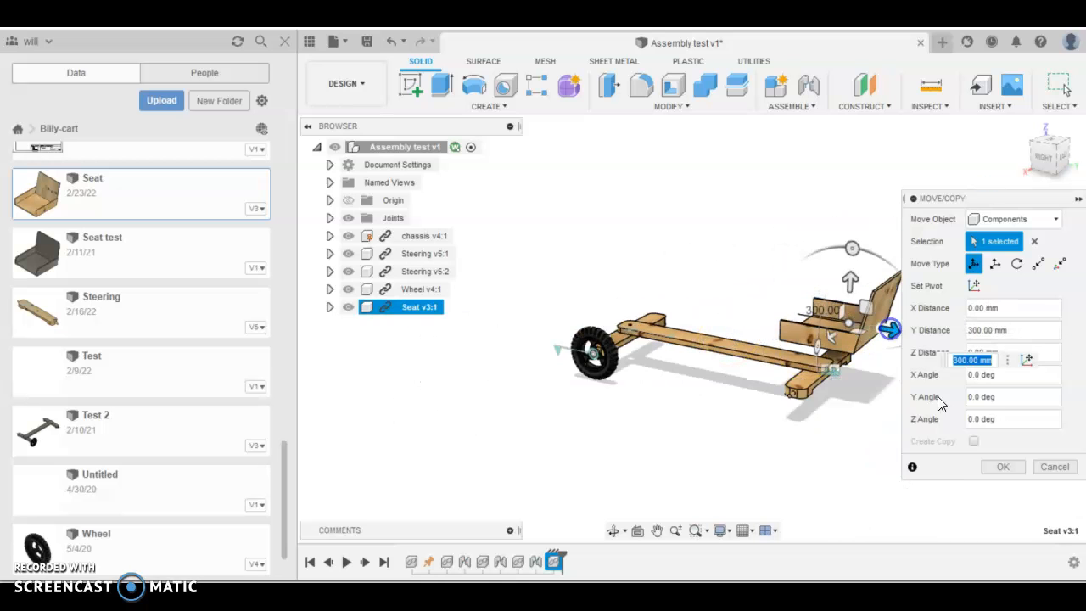
left_click(1003, 467)
middle_click_drag(912, 432, 895, 373, "shift")
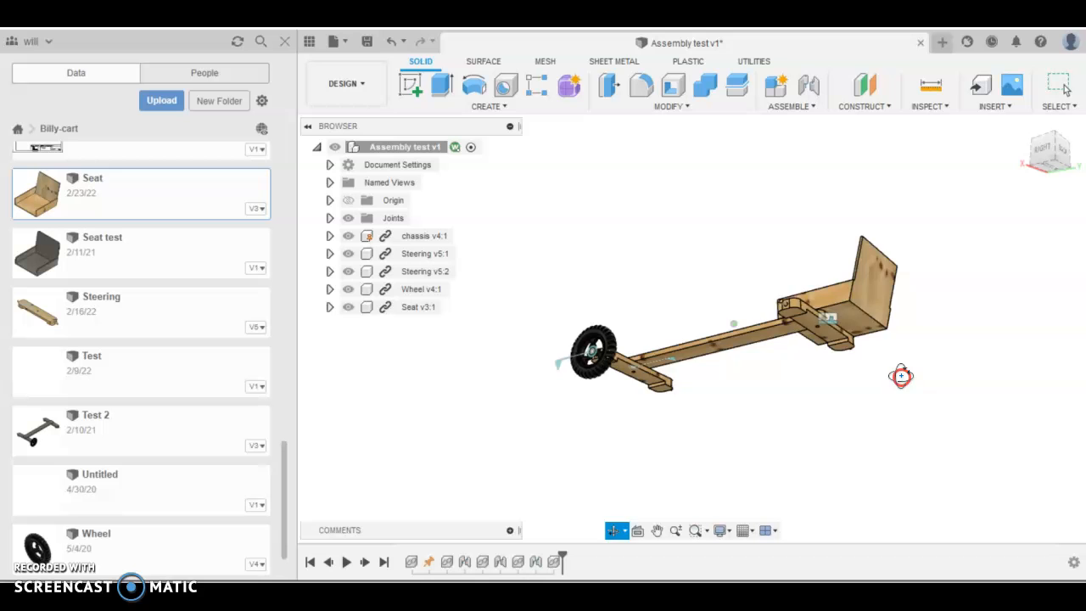
scroll(882, 365, "up", 5)
middle_click_drag(849, 310, 835, 216, "shift")
Step: Start a joint between a point under the seat and the rear chassis corner
left_click(807, 85)
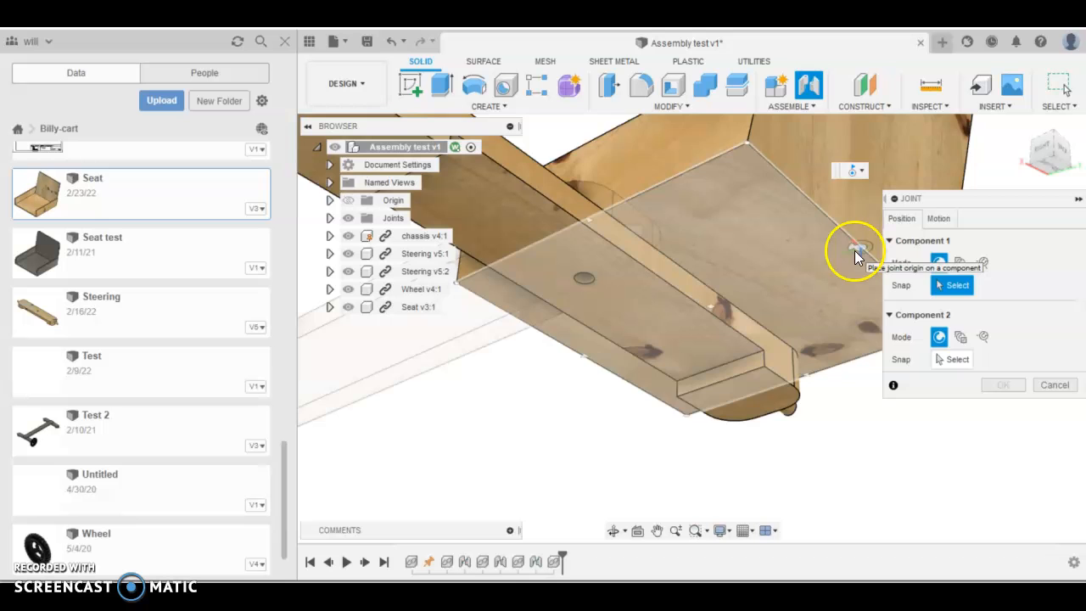
left_click(855, 251)
middle_click_drag(781, 297, 784, 386, "shift")
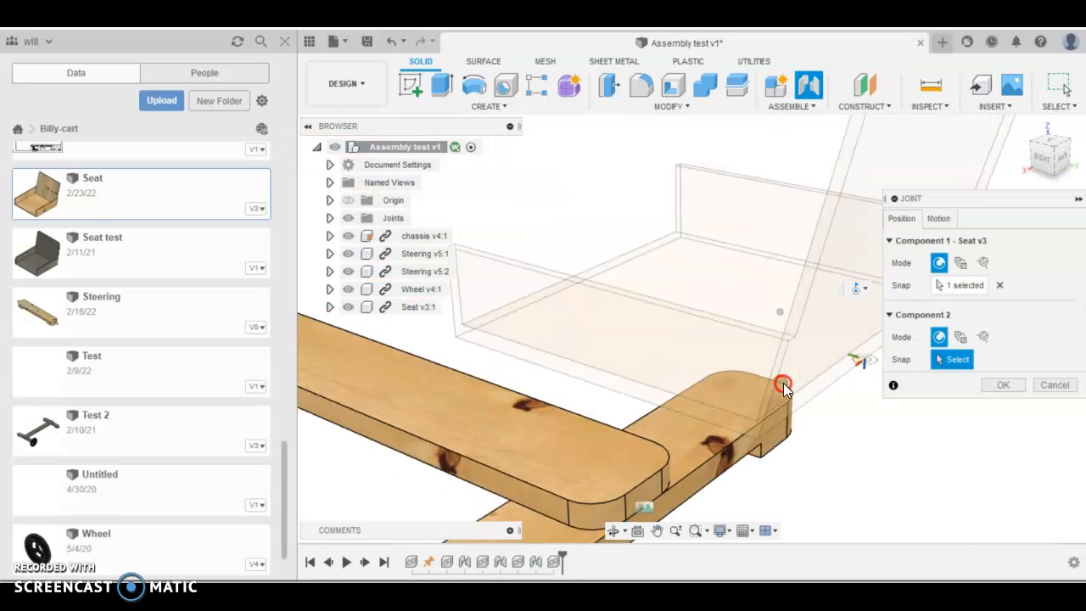
scroll(610, 472, "up", 5)
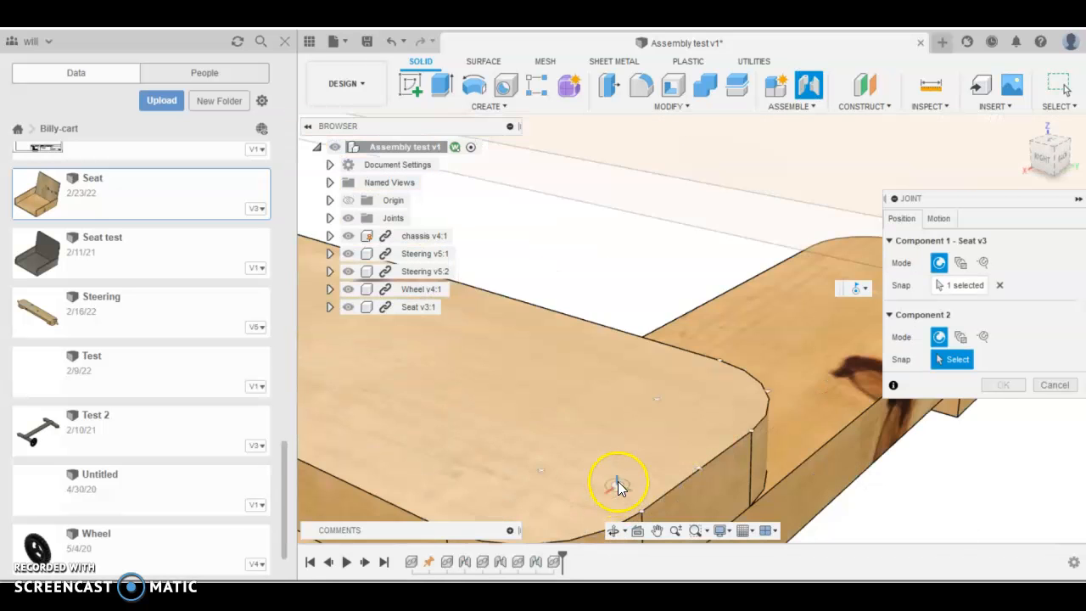
mouse_move(618, 481)
middle_mouse_down()
mouse_move(661, 446)
mouse_move(716, 476)
middle_mouse_up()
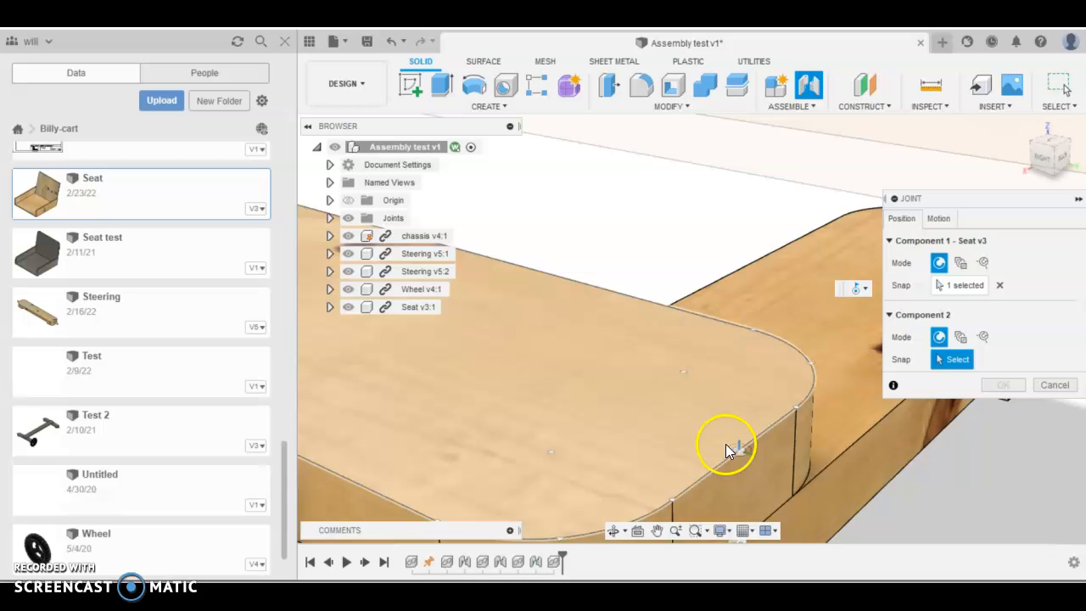
left_click(726, 442)
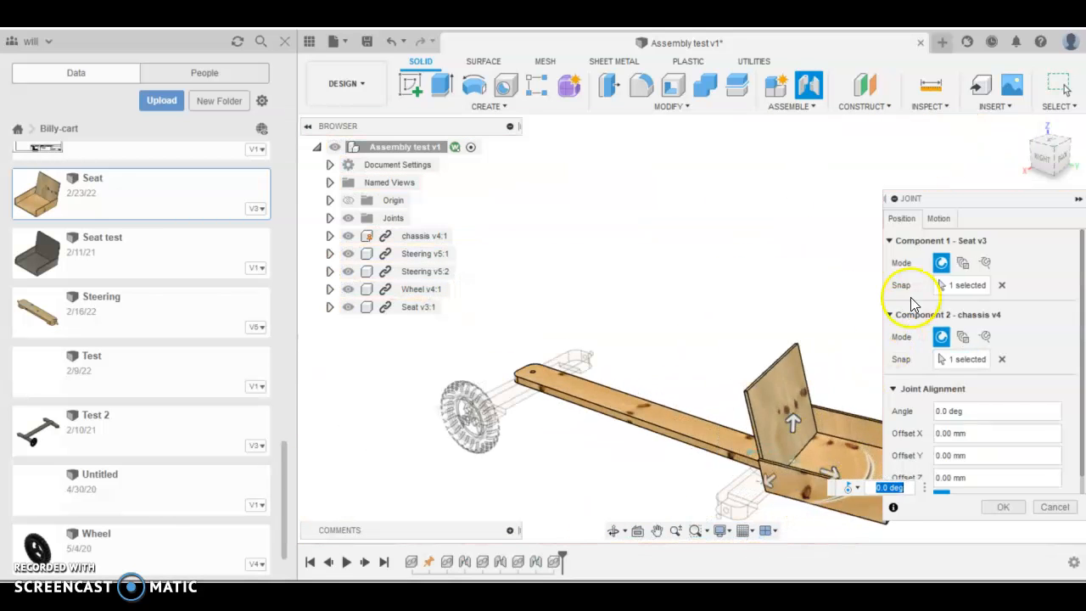
Step: Set the seat joint's motion type to Rigid and confirm it
left_click(938, 218)
left_click(939, 242)
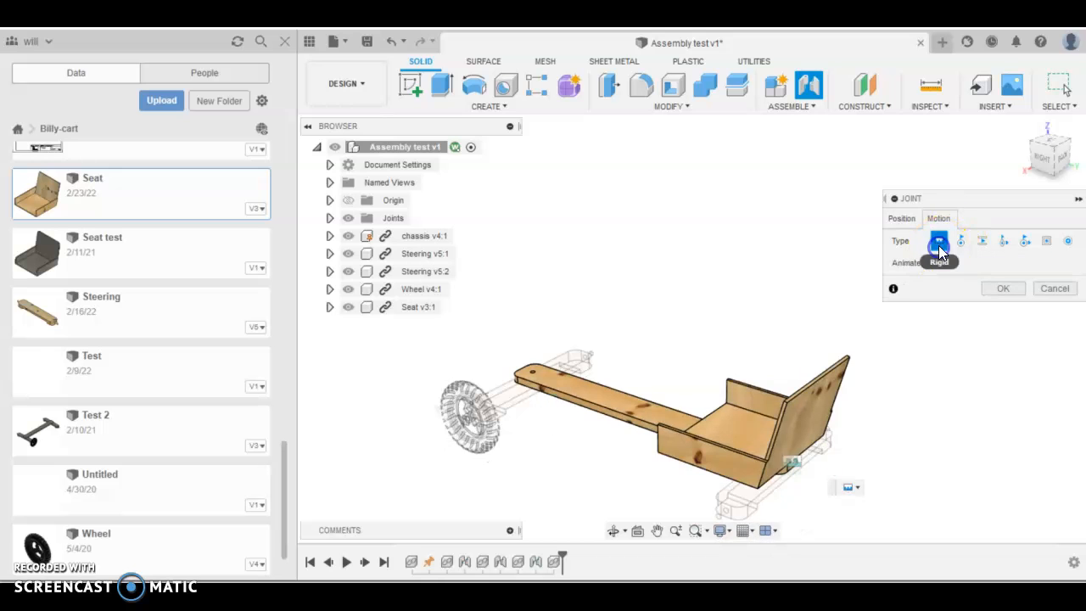
left_click(1001, 288)
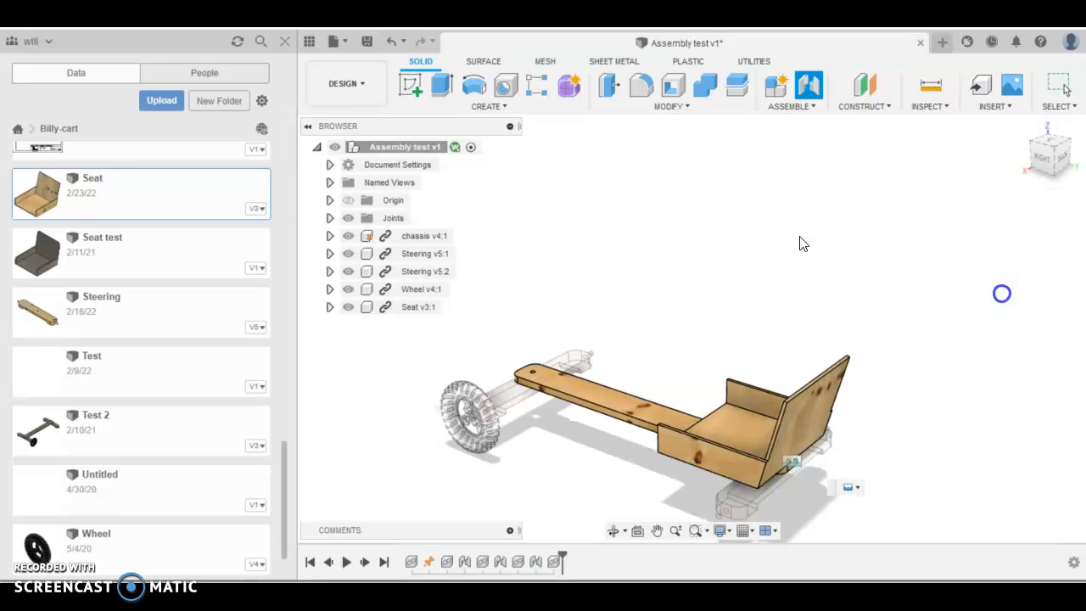
scroll(787, 452, "up", 5)
scroll(800, 463, "up", 3)
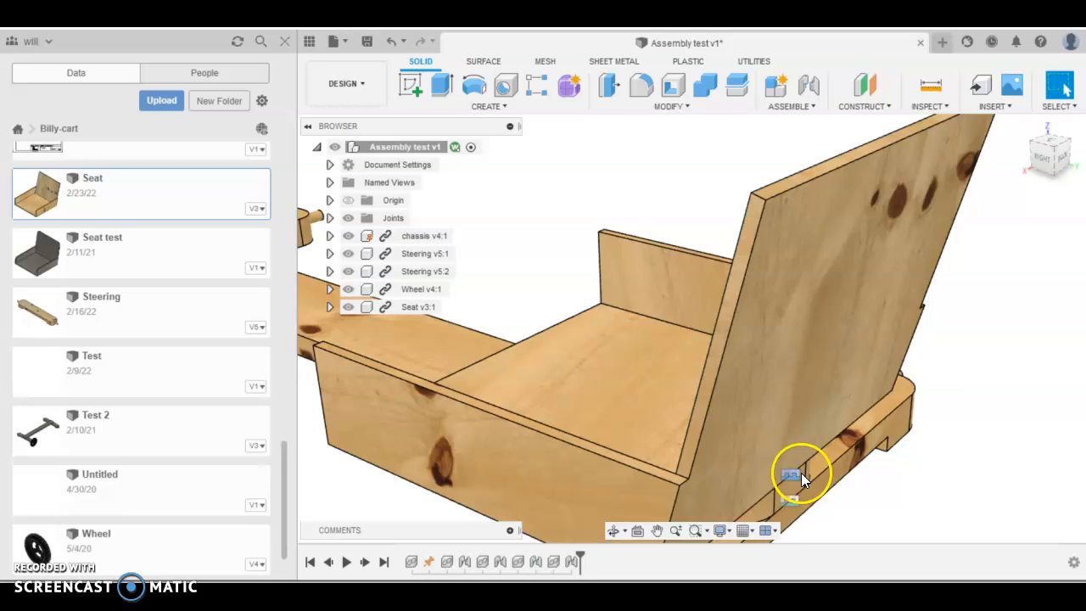
scroll(793, 474, "up", 3)
Step: Edit the seat's rigid joint to a -70 mm Y offset, sliding it along the chassis
right_click(785, 475)
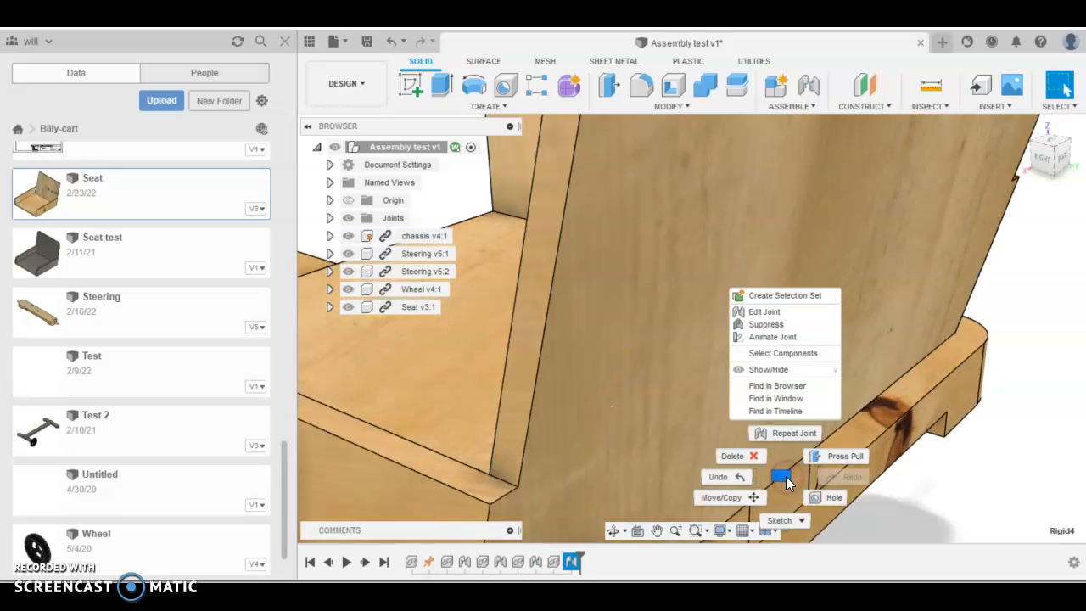
left_click(764, 312)
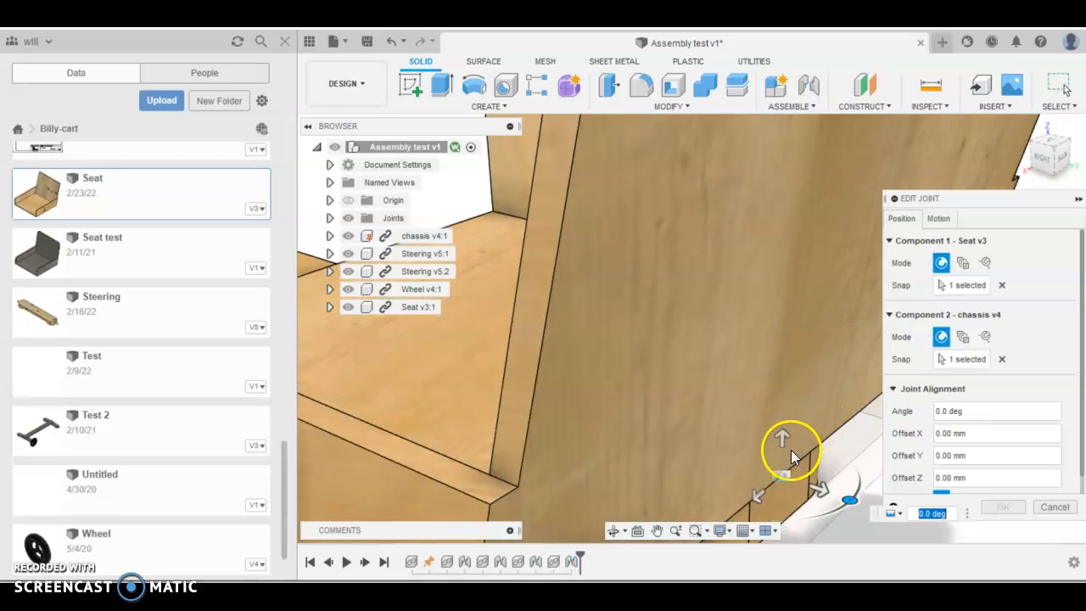
left_click_drag(821, 489, 625, 394)
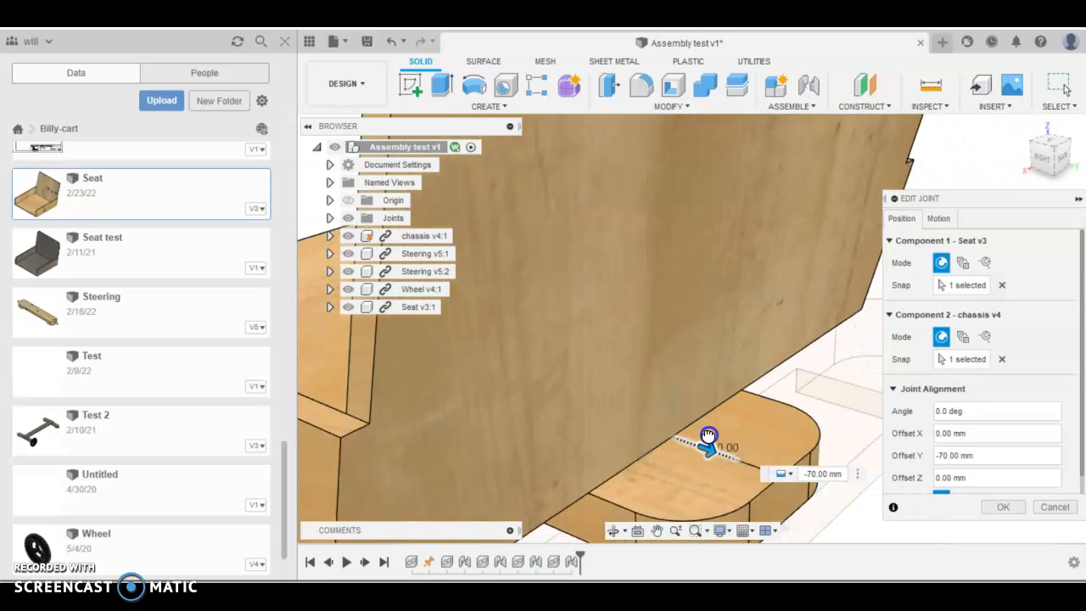
left_click(1003, 507)
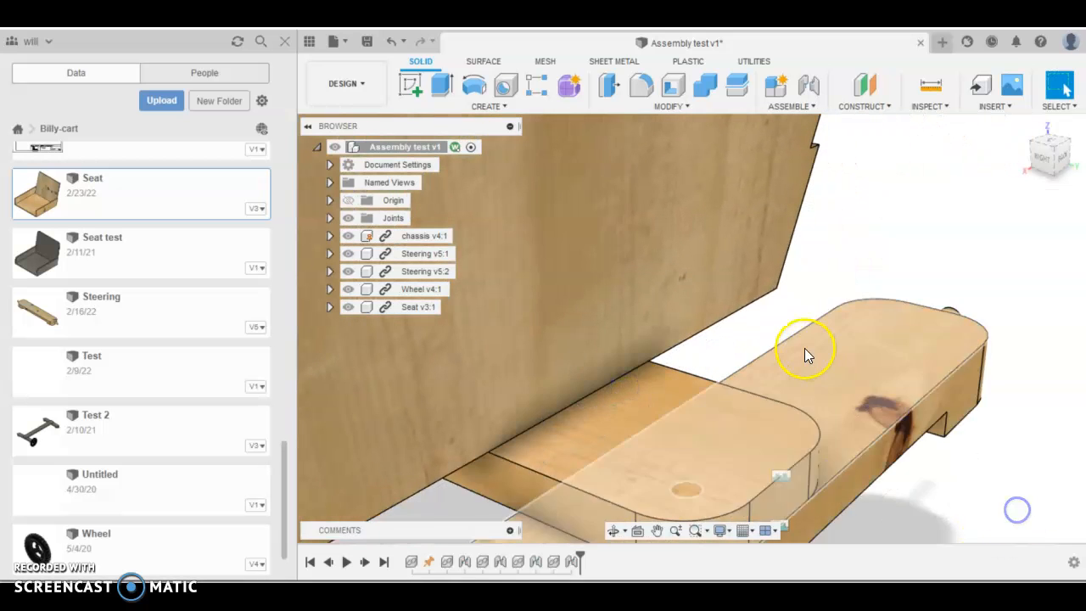
scroll(804, 348, "down", 5)
left_click_drag(798, 359, 907, 341, "shift")
middle_click_drag(907, 341, 906, 365, "shift")
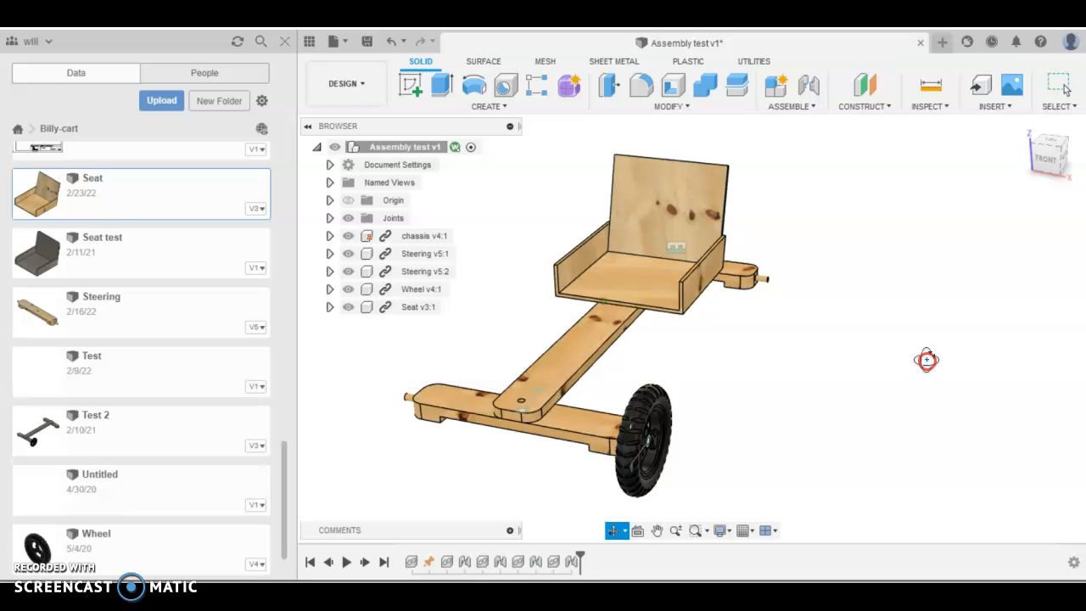